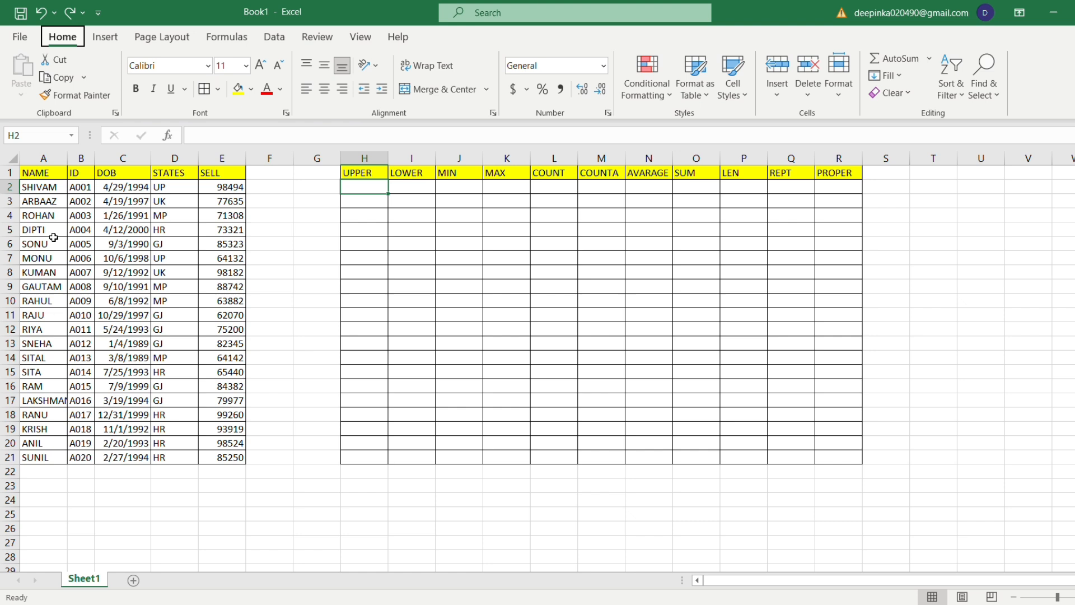
Step: Convert all the names to lowercase in the LOWER column by entering =LOWER(A2:A21) in I2
{"action": "left_click", "coordinate": [424, 186]}
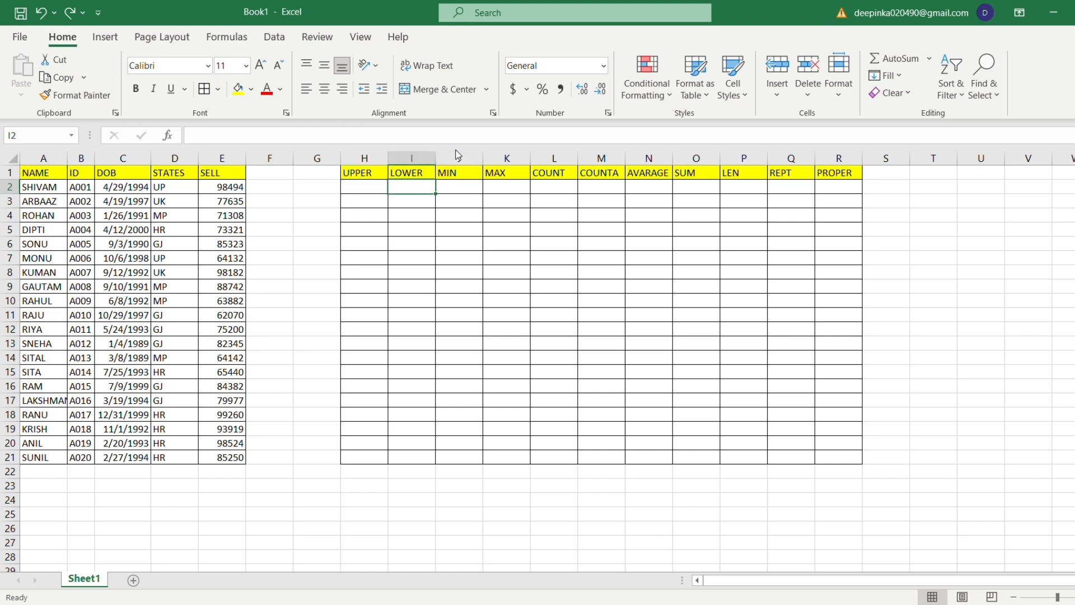
{"action": "type", "text": "=LOW"}
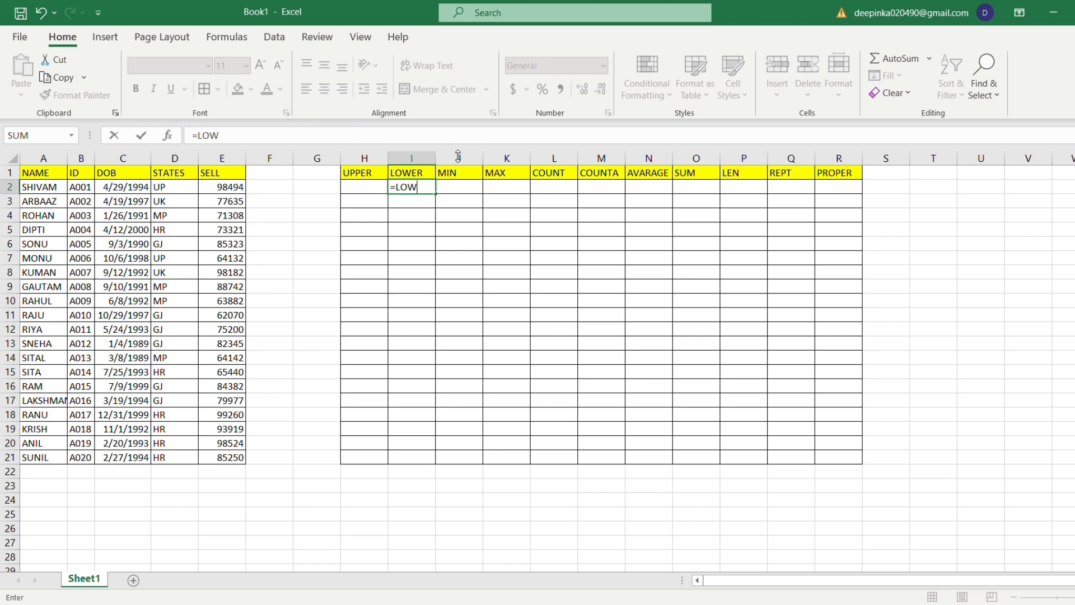
{"action": "type", "text": "ER("}
{"action": "key", "text": "Left"}
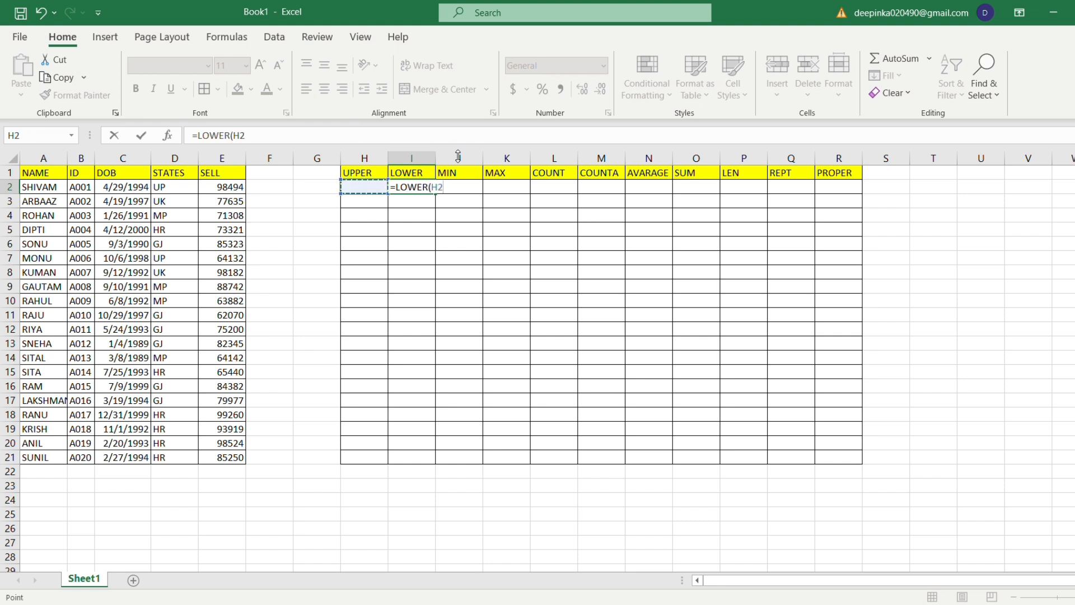
{"action": "key", "text": "Left"}
{"action": "key", "text": "Home"}
{"action": "key", "text": "ctrl+shift+Down"}
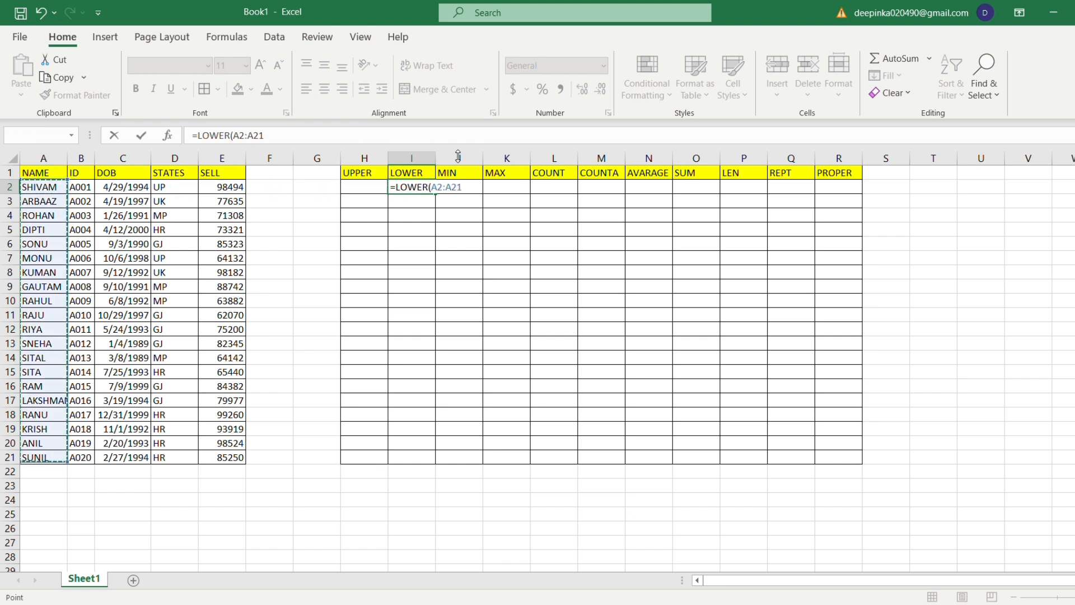
{"action": "key", "text": "Return"}
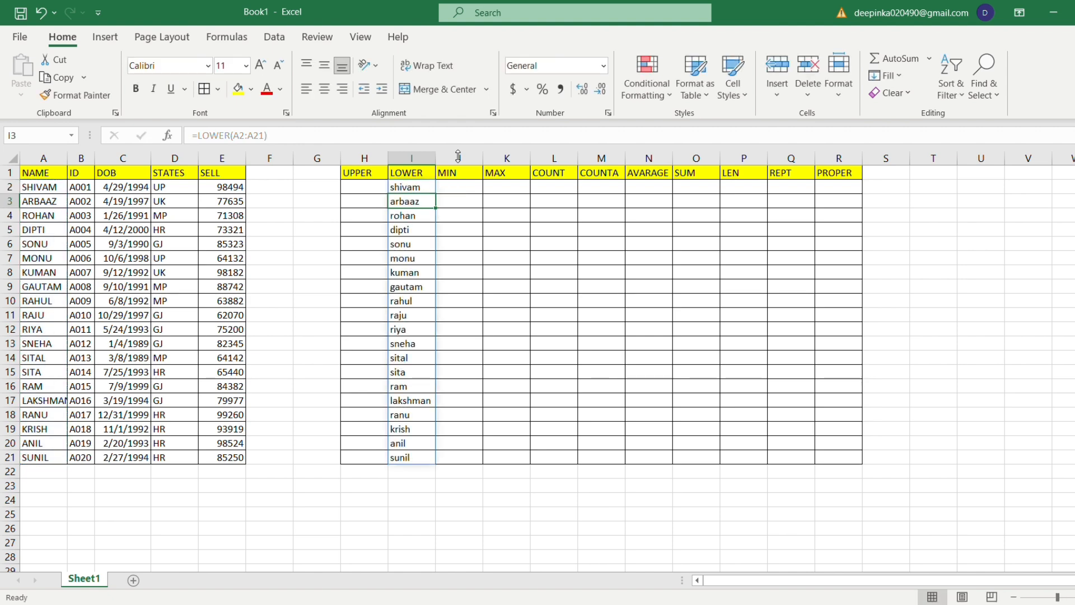
{"action": "left_click", "coordinate": [416, 191]}
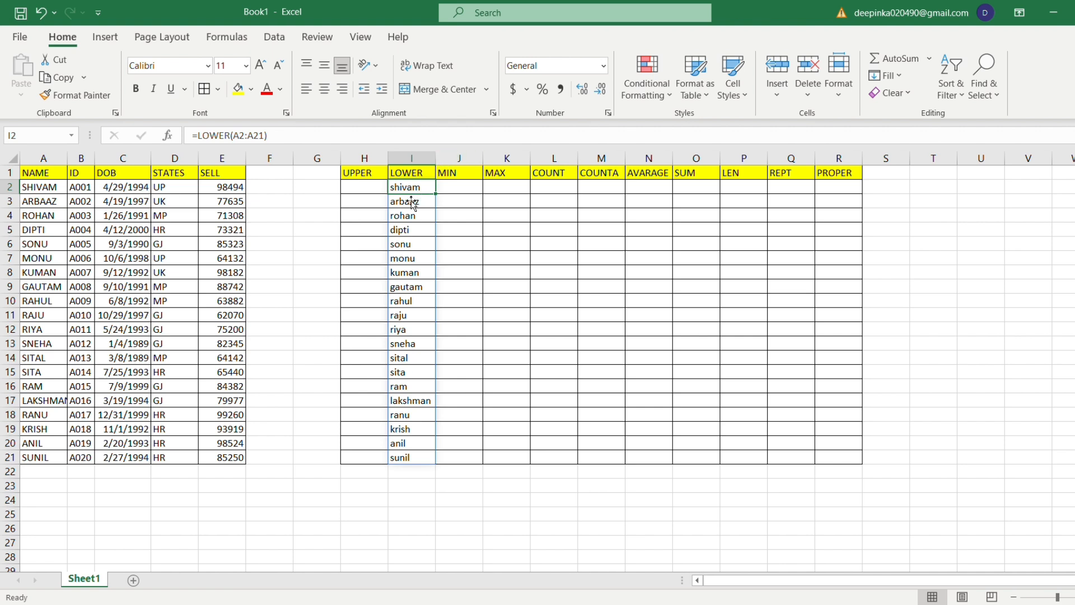
Step: Try an UPPER formula over I3:I21 in H2, and undo the entry
{"action": "left_click", "coordinate": [360, 193]}
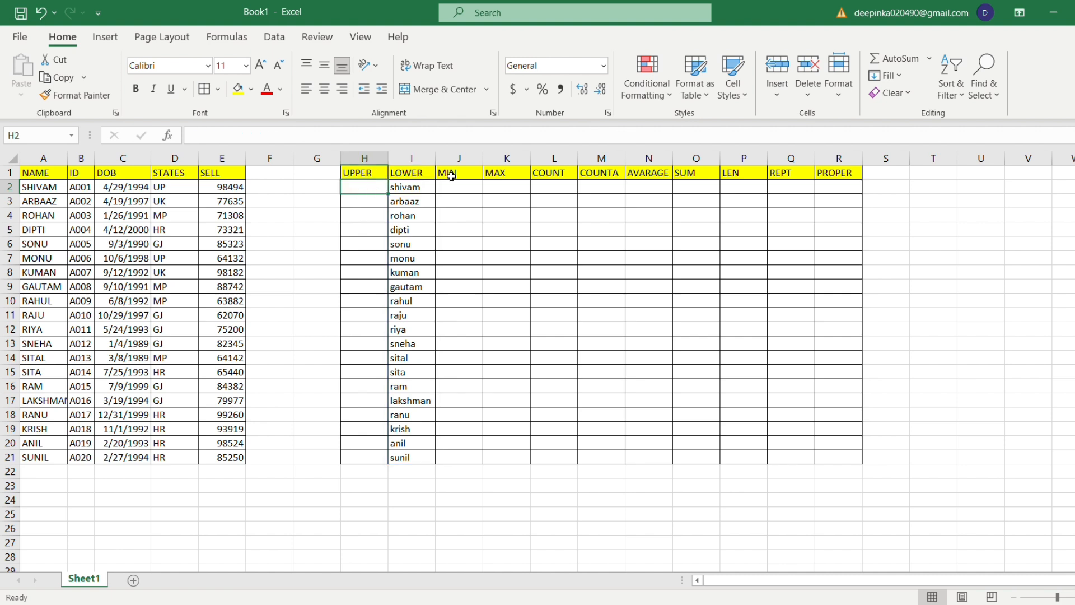
{"action": "type", "text": "=UP"}
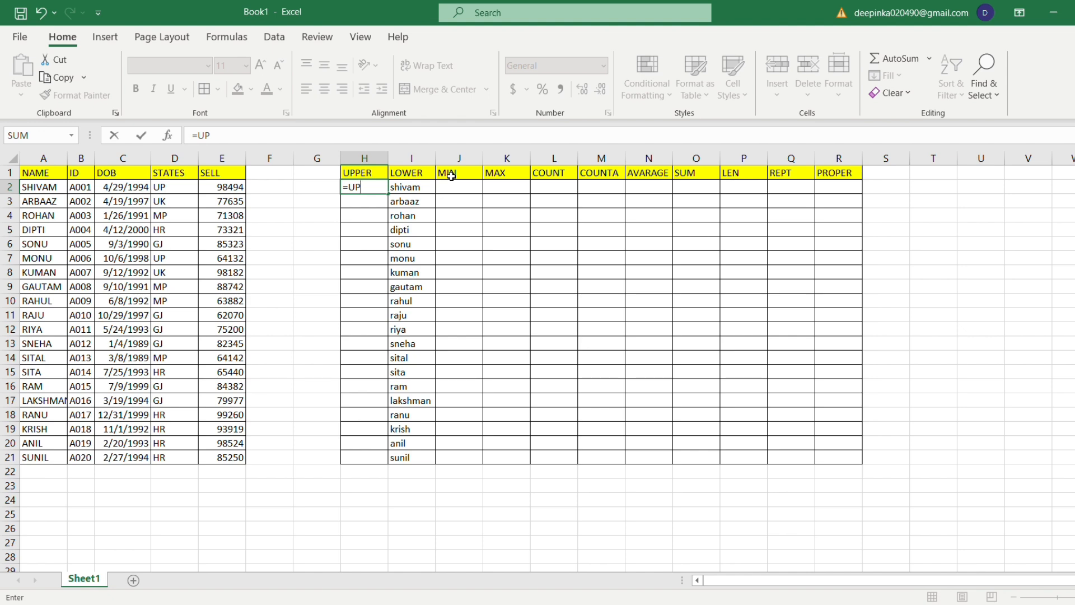
{"action": "type", "text": "PER("}
{"action": "key", "text": "Right"}
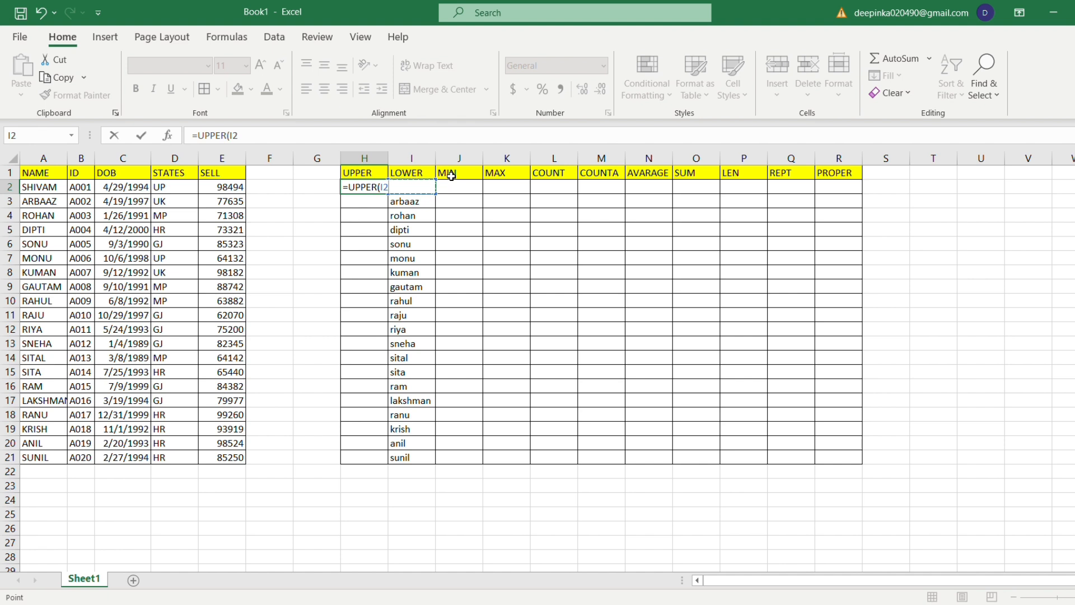
{"action": "key", "text": "Down"}
{"action": "key", "text": "ctrl+shift+Down"}
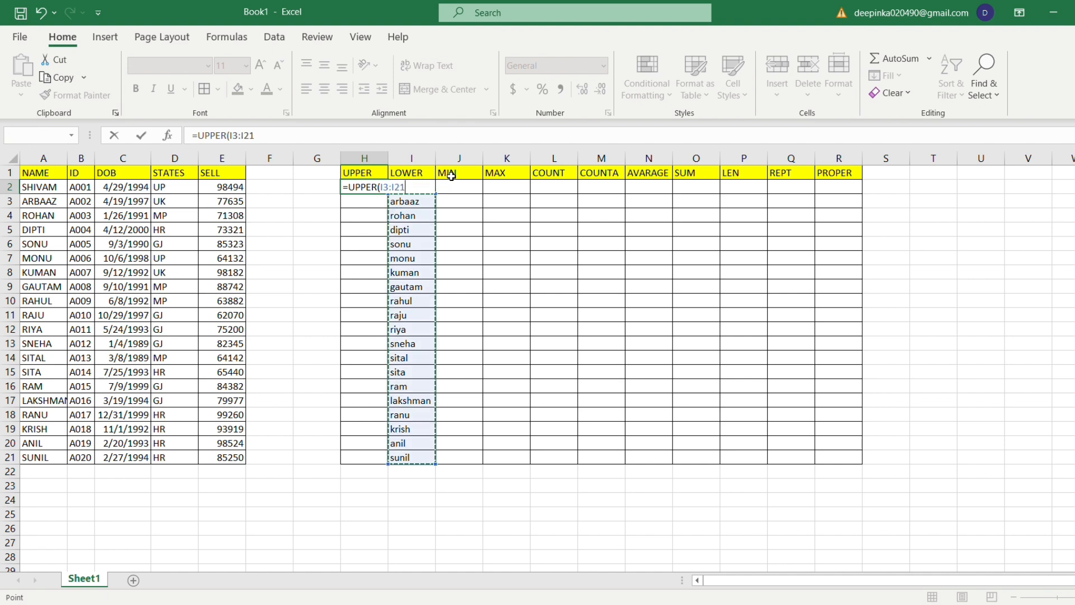
{"action": "key", "text": "Return"}
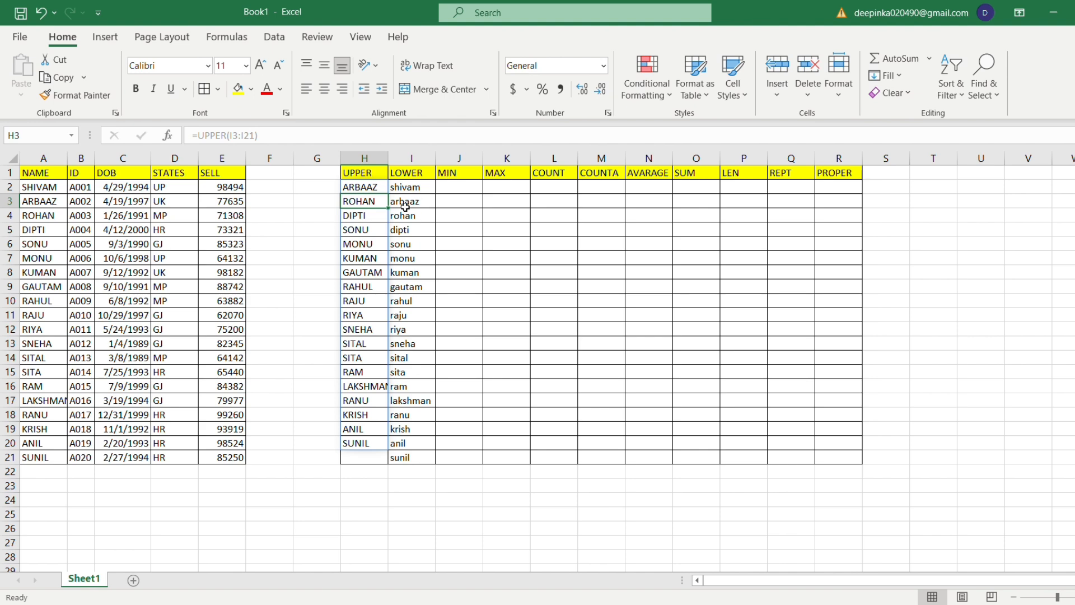
{"action": "key", "text": "ctrl+z"}
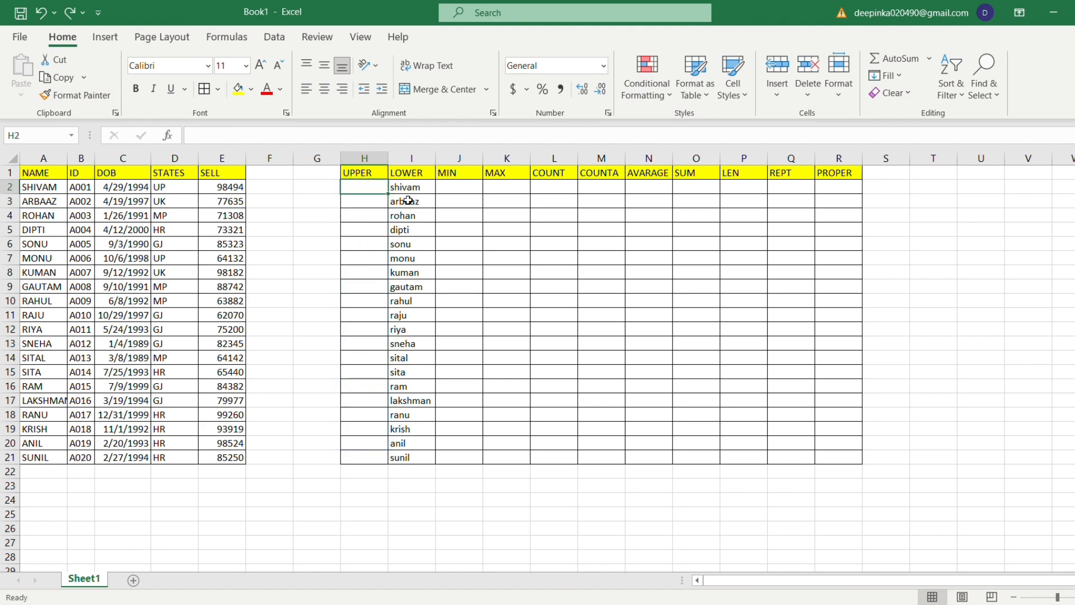
Step: Fill the UPPER column with uppercase names by entering =UPPER(I2#) in H2, referencing the spilled lowercase list
{"action": "type", "text": "="}
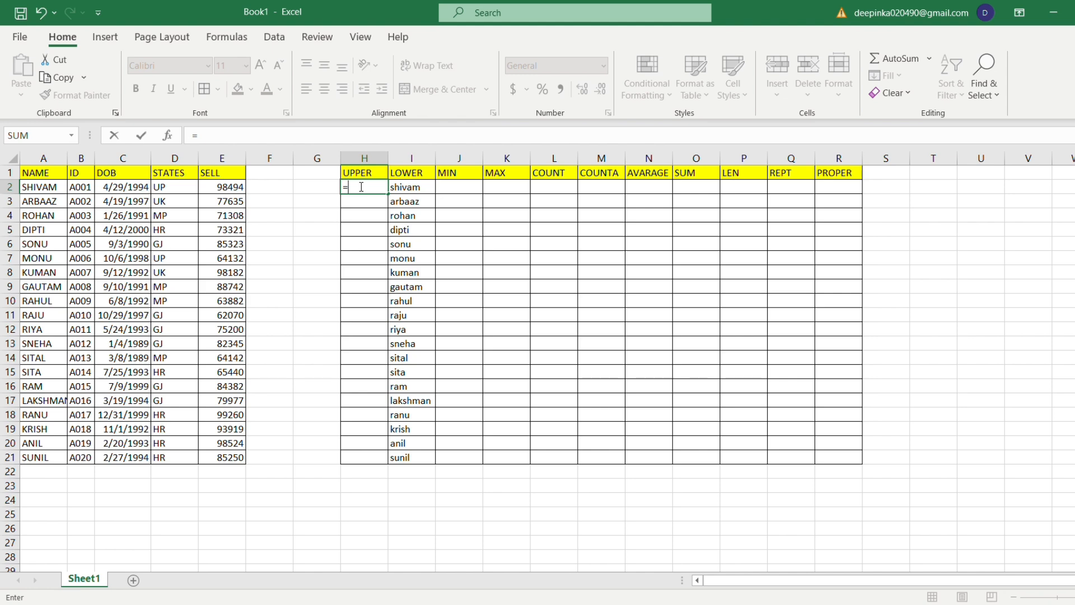
{"action": "type", "text": "UPPER("}
{"action": "left_click", "coordinate": [412, 190]}
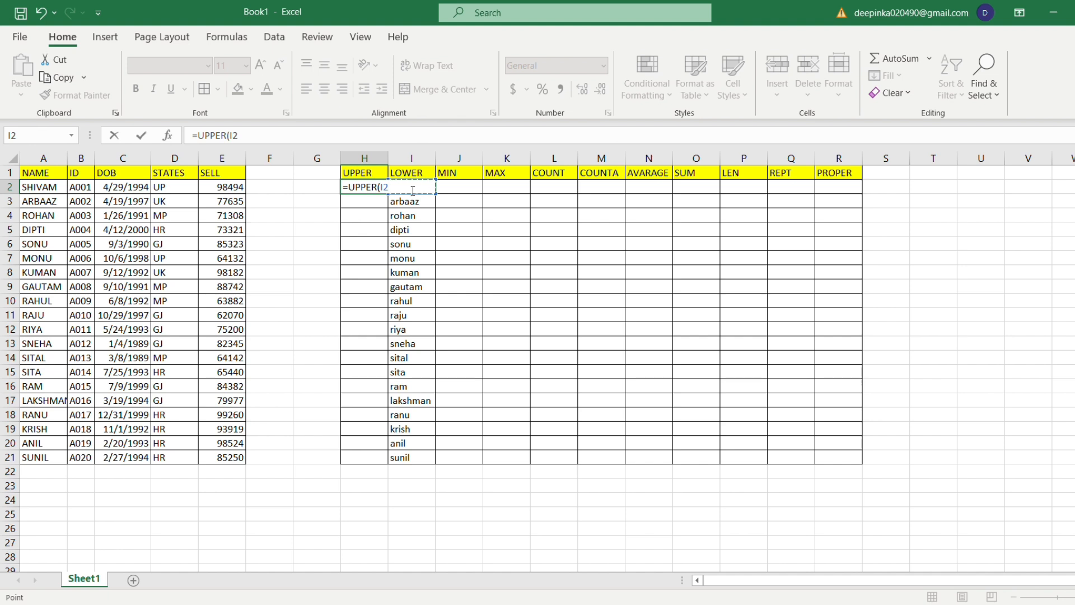
{"action": "type", "text": "#"}
{"action": "key", "text": "Return"}
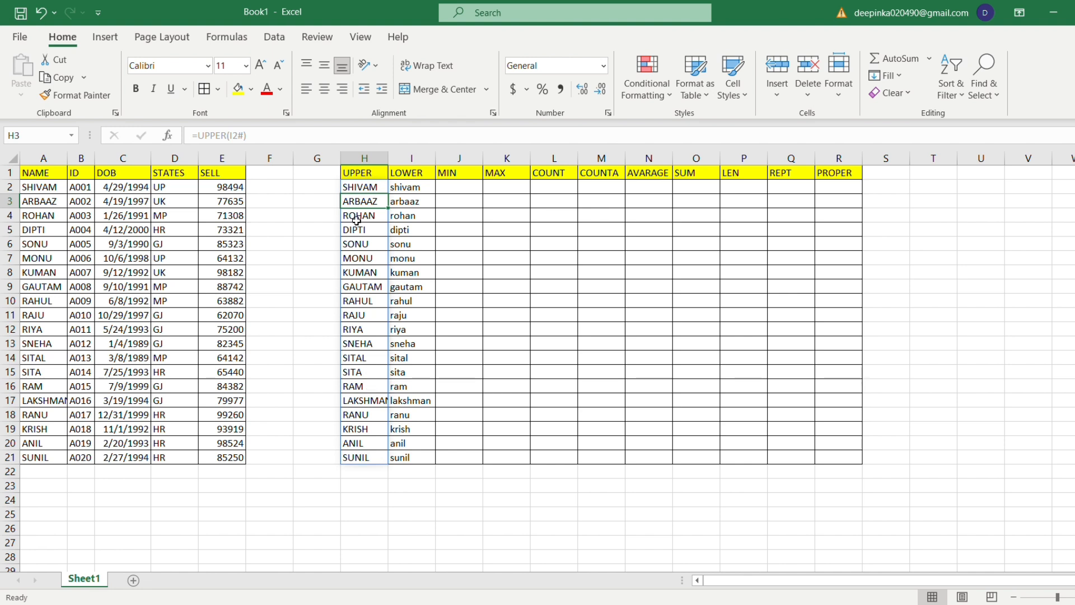
Step: Enter =MIN(A1:E21) in J2 to find the smallest value in the whole data table
{"action": "left_click", "coordinate": [456, 188]}
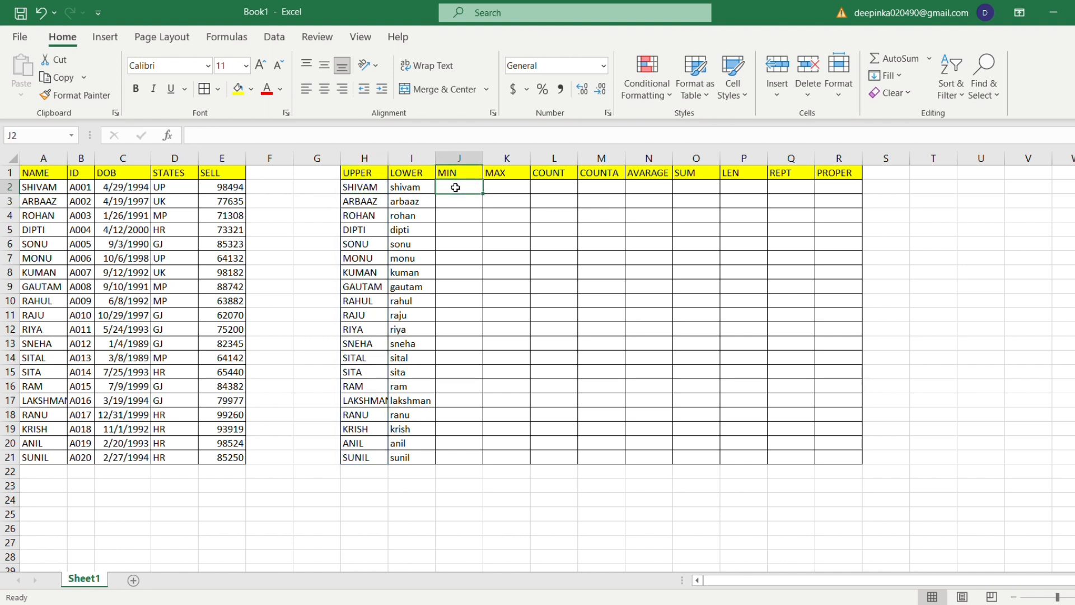
{"action": "type", "text": "="}
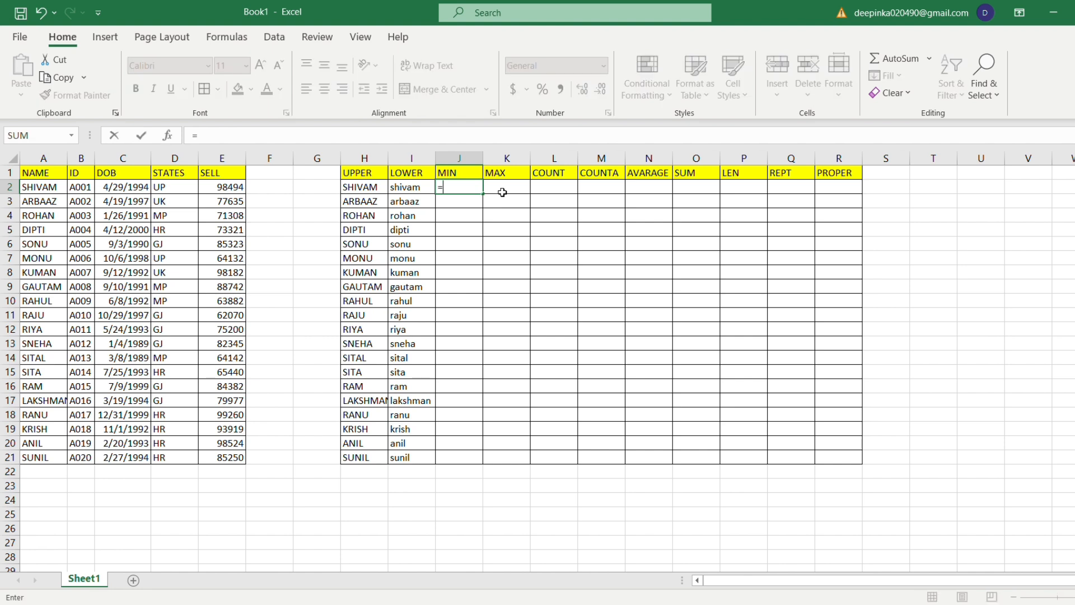
{"action": "type", "text": "MIN("}
{"action": "key", "text": "ctrl+Left"}
{"action": "key", "text": "ctrl+Left"}
{"action": "key", "text": "ctrl+Left"}
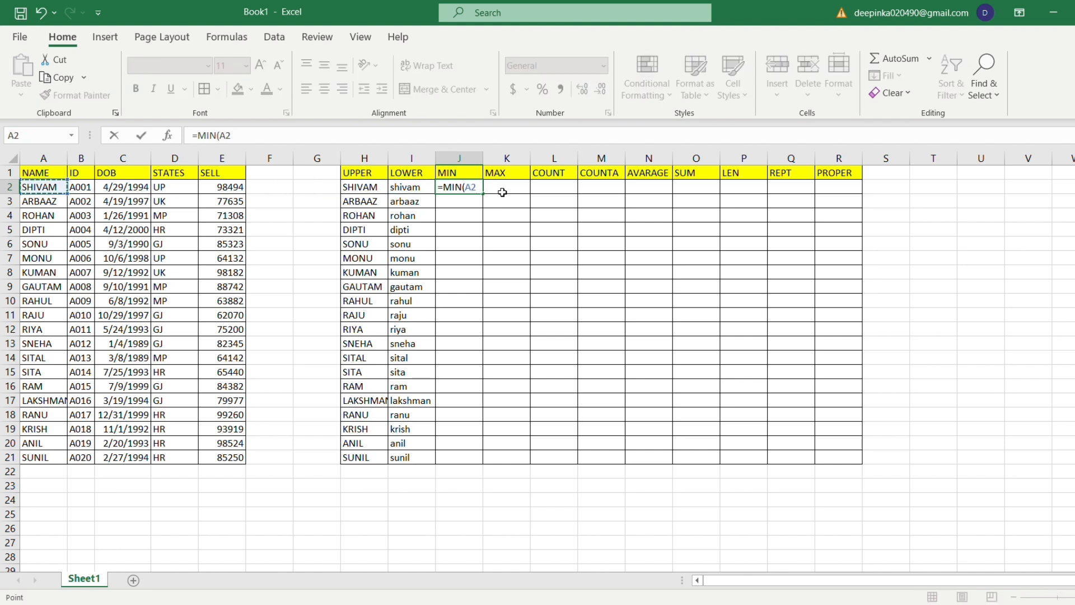
{"action": "key", "text": "Up"}
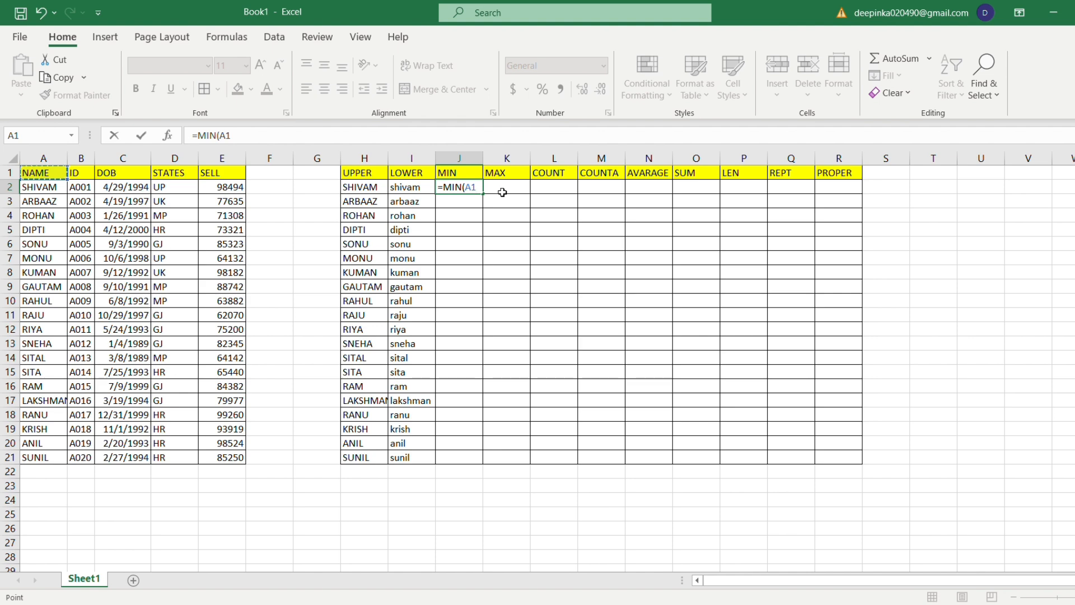
{"action": "key", "text": "ctrl+shift+Right"}
{"action": "key", "text": "ctrl+shift+Down"}
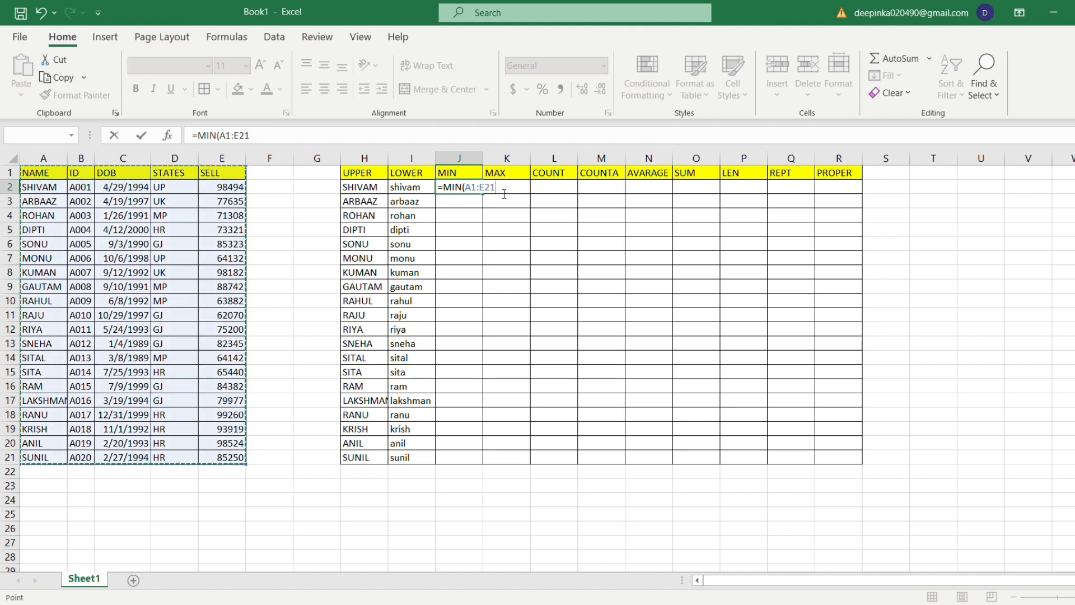
{"action": "key", "text": "Return"}
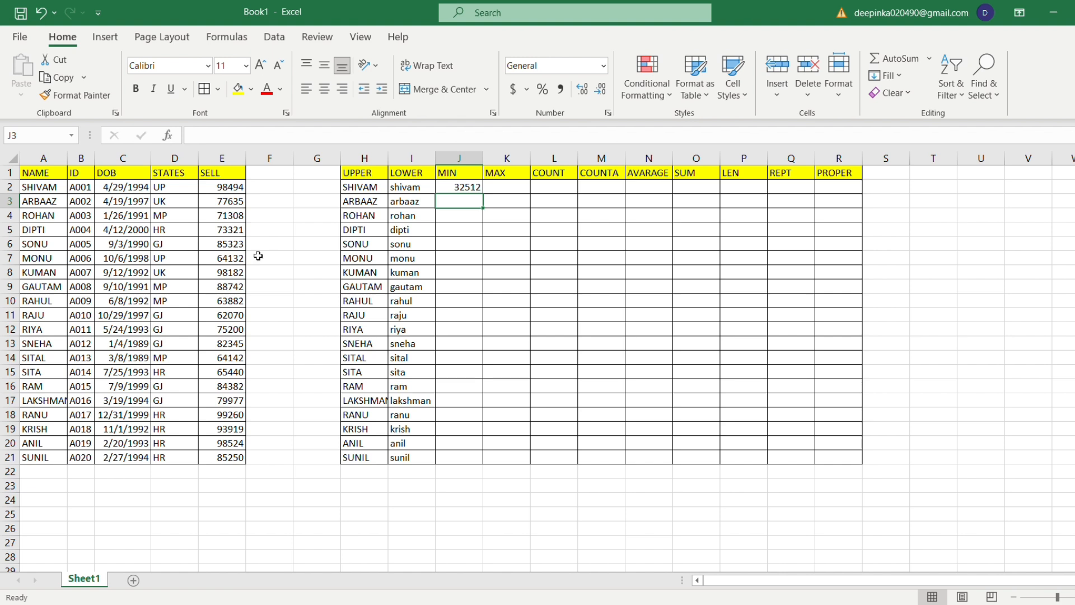
{"action": "left_click", "coordinate": [478, 191]}
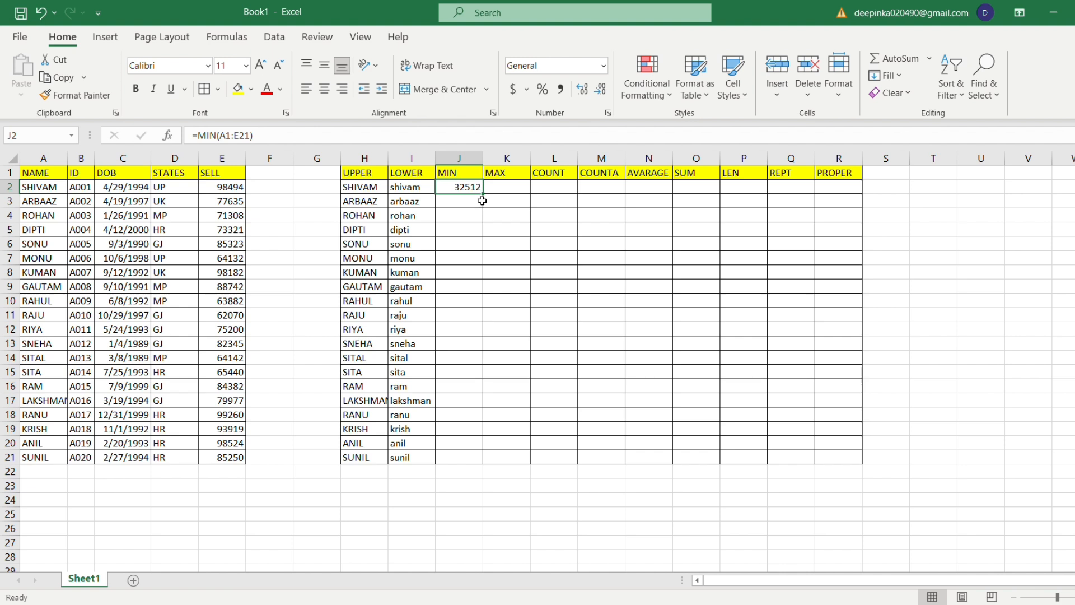
Step: Enter =MAX(E2:E21) in K2 to find the highest value in the SELL column
{"action": "left_click", "coordinate": [503, 191]}
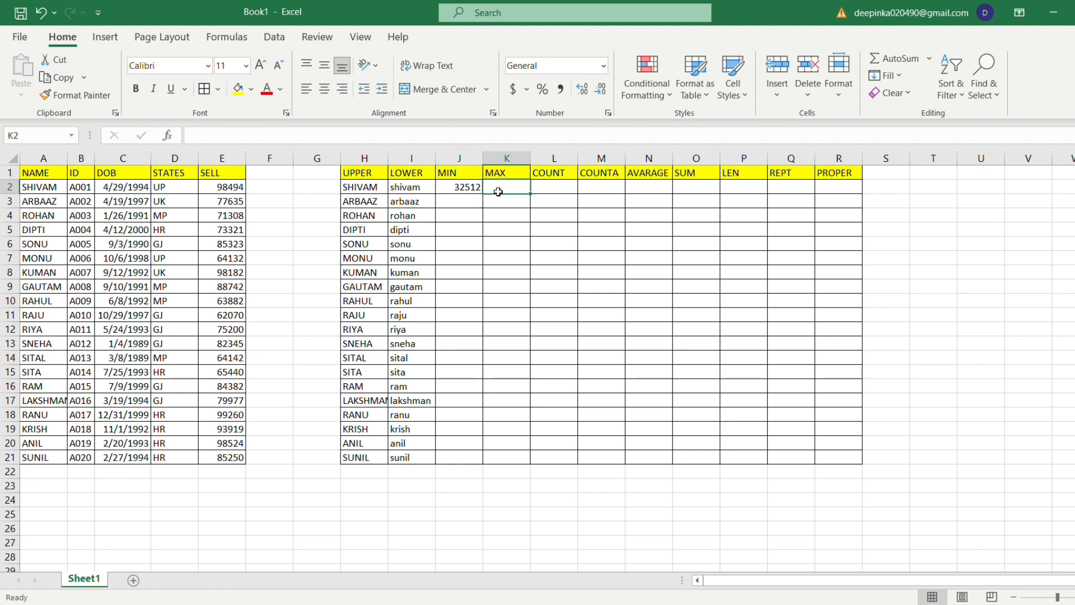
{"action": "type", "text": "=MAZ"}
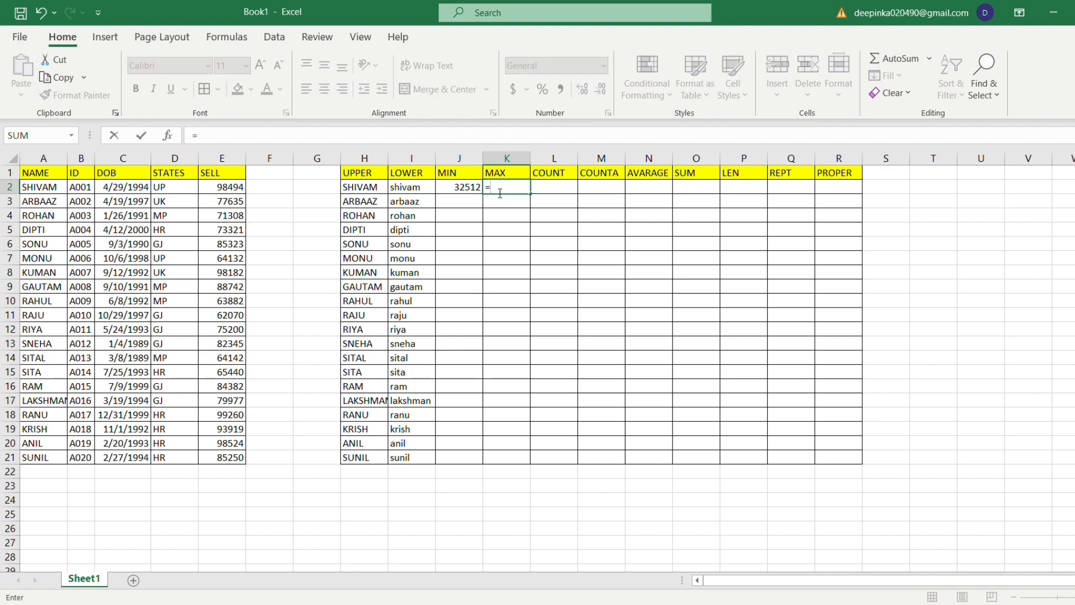
{"action": "key", "text": "BackSpace"}
{"action": "type", "text": "X("}
{"action": "key", "text": "Left"}
{"action": "key", "text": "Left"}
{"action": "key", "text": "Left"}
{"action": "key", "text": "Left"}
{"action": "key", "text": "Left"}
{"action": "key", "text": "Left"}
{"action": "key", "text": "Left"}
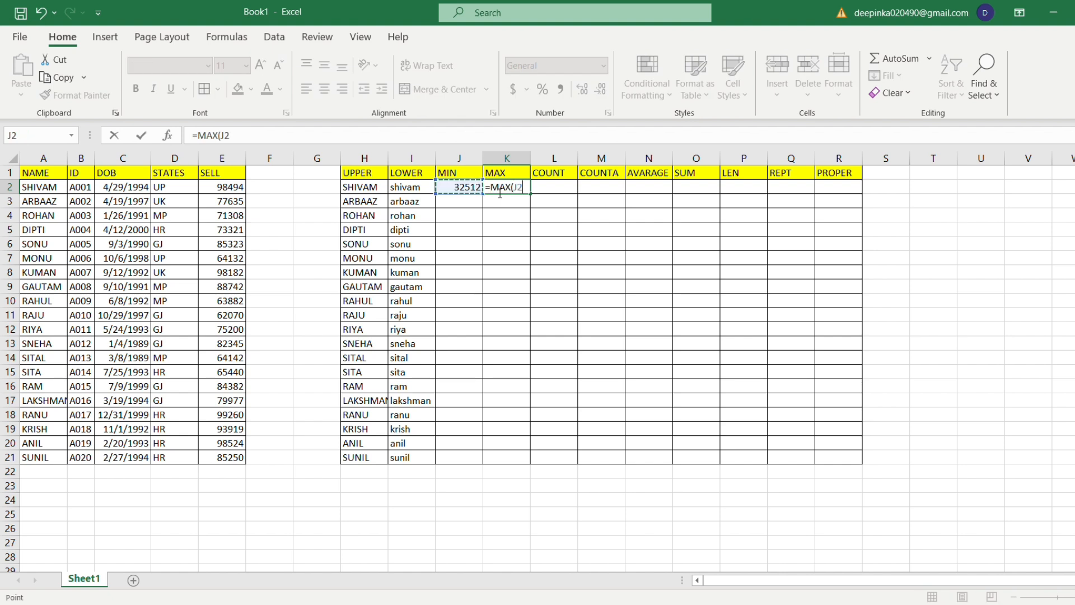
{"action": "key", "text": "Right"}
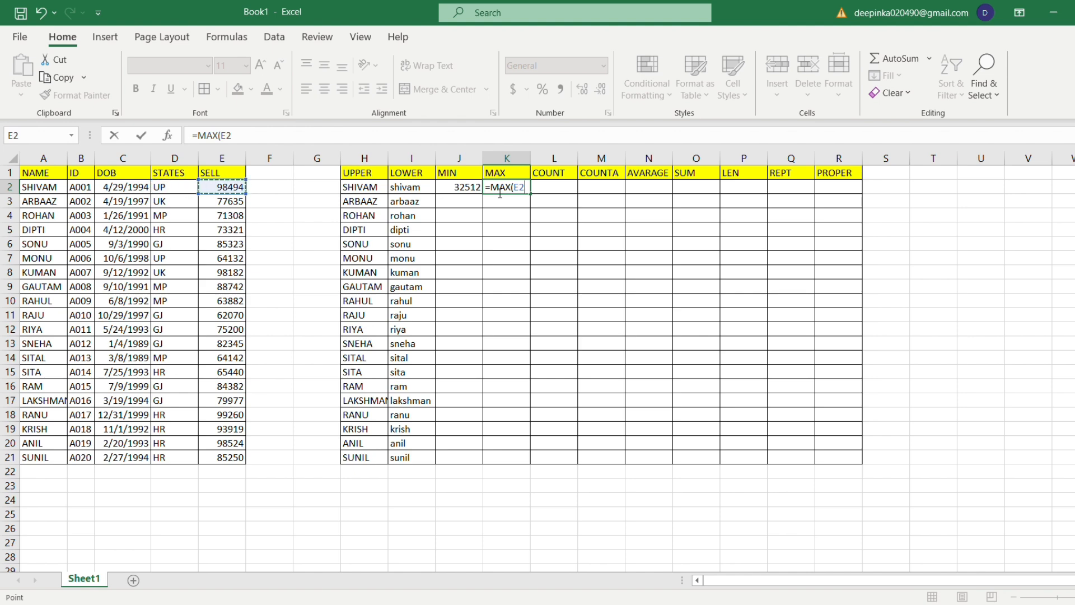
{"action": "key", "text": "ctrl+shift+Down"}
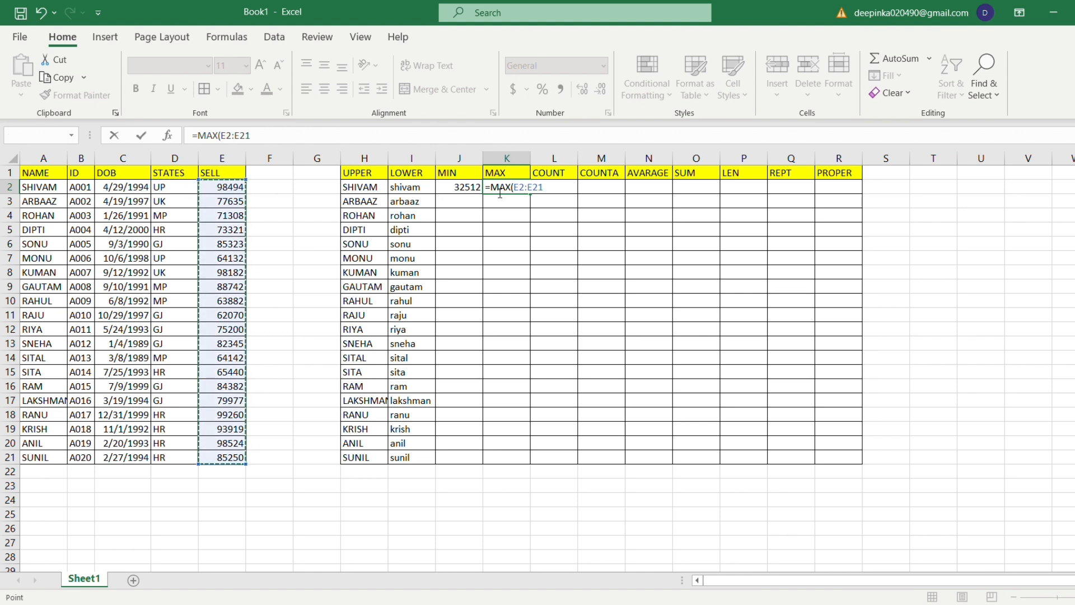
{"action": "key", "text": "Return"}
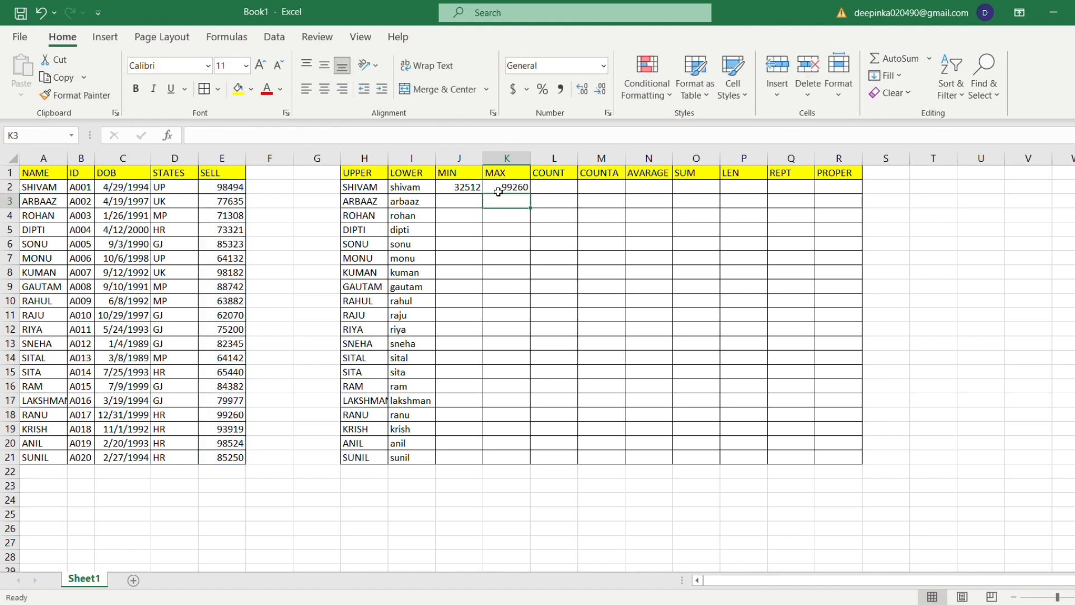
Step: Enter =COUNT(A1:E21) in L2 to count the numeric cells in the whole data table
{"action": "key", "text": "Up"}
{"action": "key", "text": "Right"}
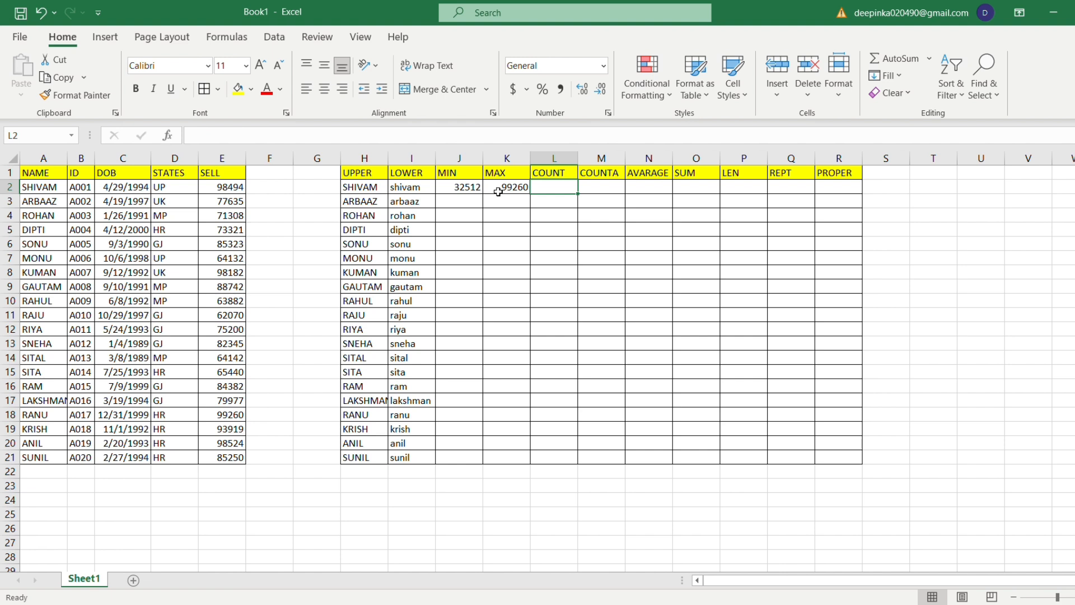
{"action": "type", "text": "="}
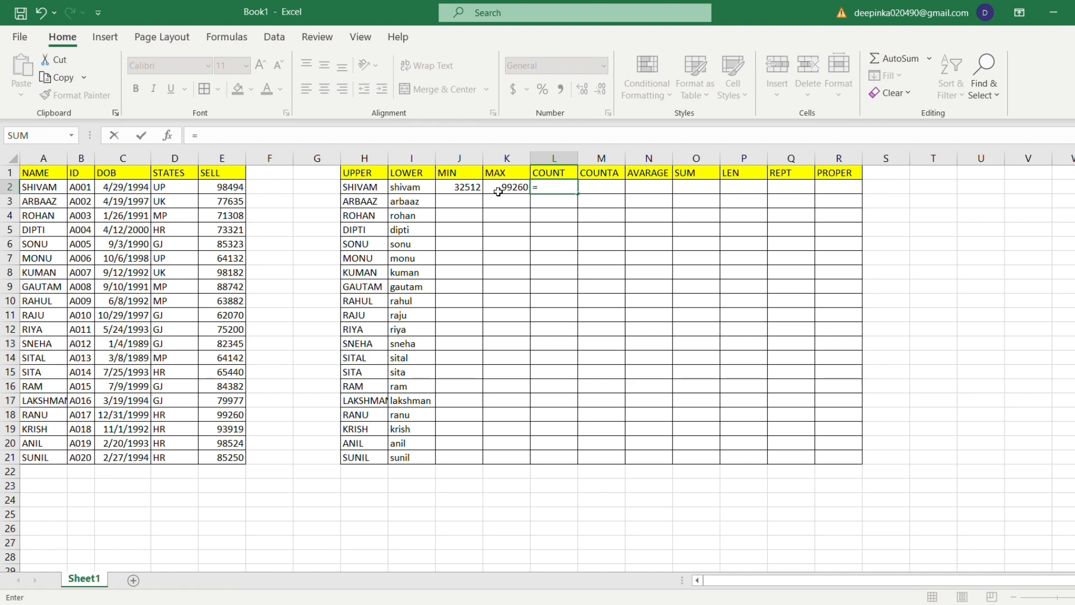
{"action": "type", "text": "COUNT("}
{"action": "key", "text": "Left"}
{"action": "key", "text": "ctrl+Left"}
{"action": "key", "text": "ctrl+Left"}
{"action": "key", "text": "ctrl+Left"}
{"action": "key", "text": "Up"}
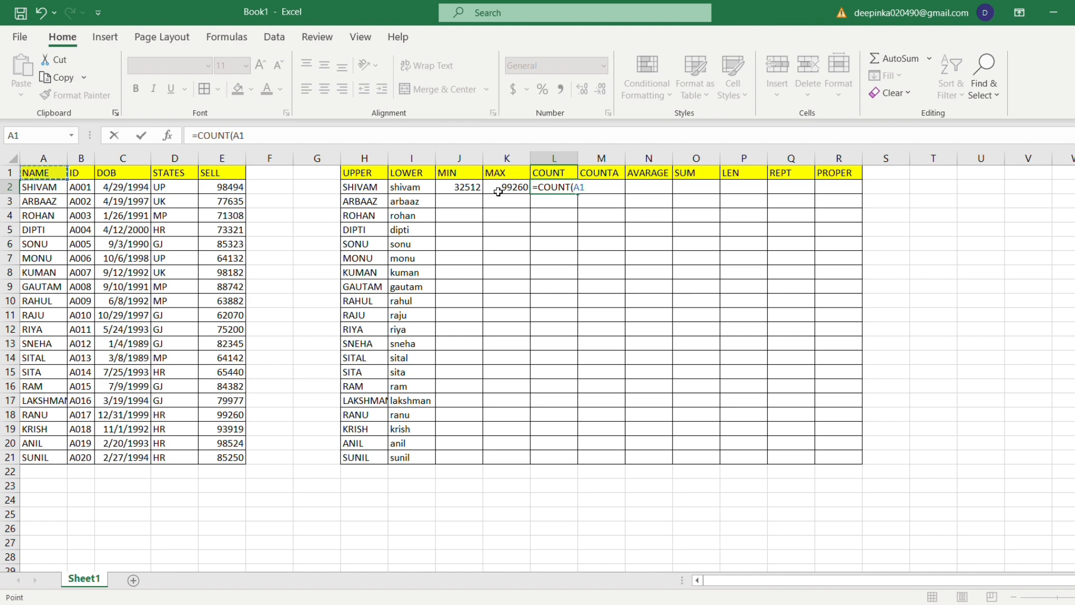
{"action": "key", "text": "ctrl+shift+Right"}
{"action": "key", "text": "shift+Down"}
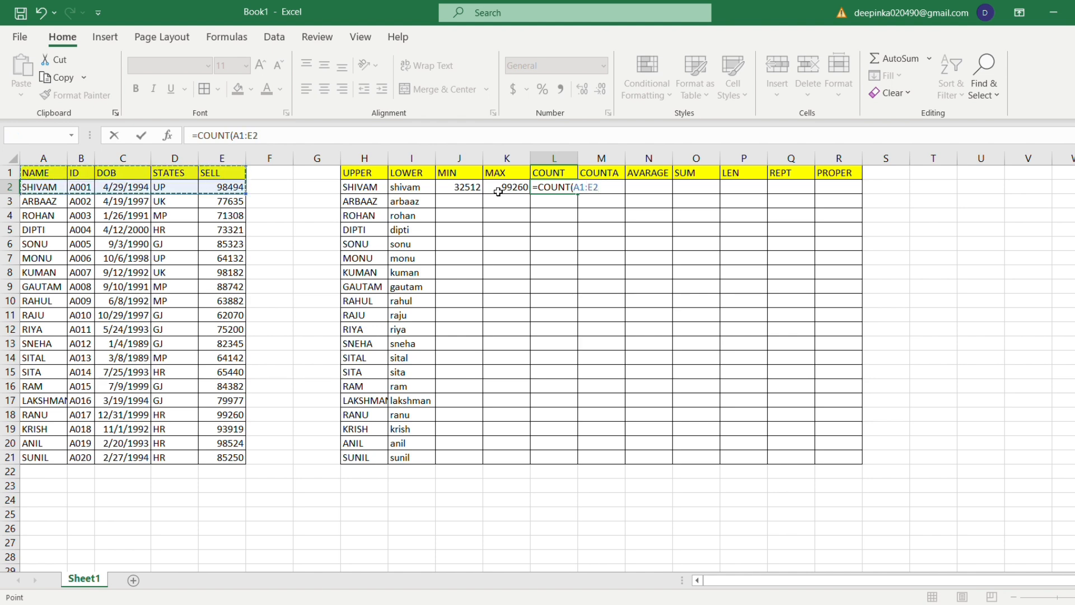
{"action": "key", "text": "ctrl+shift+Down"}
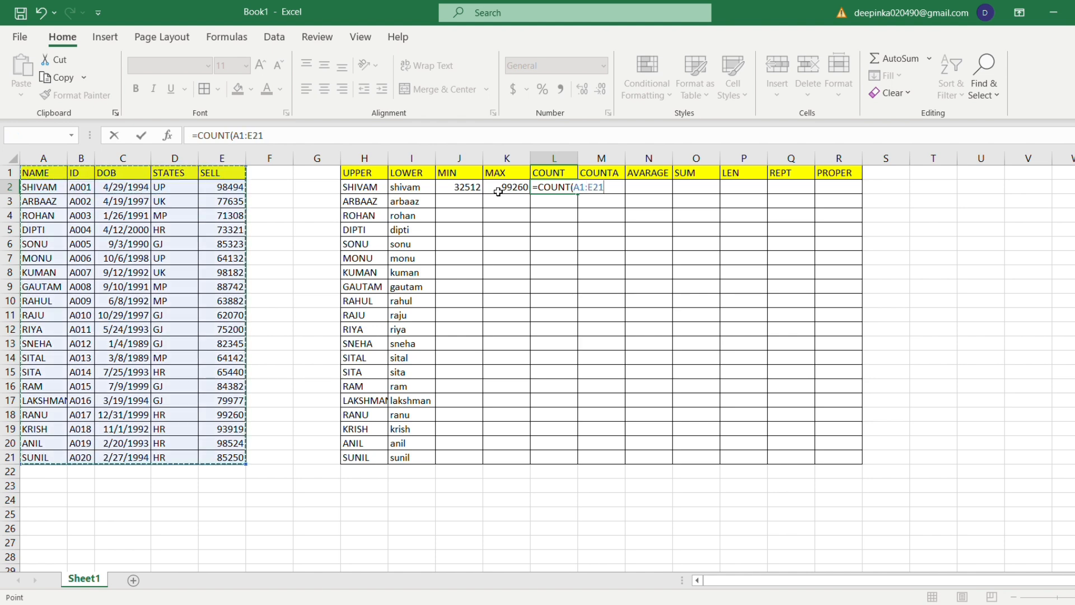
{"action": "key", "text": "Return"}
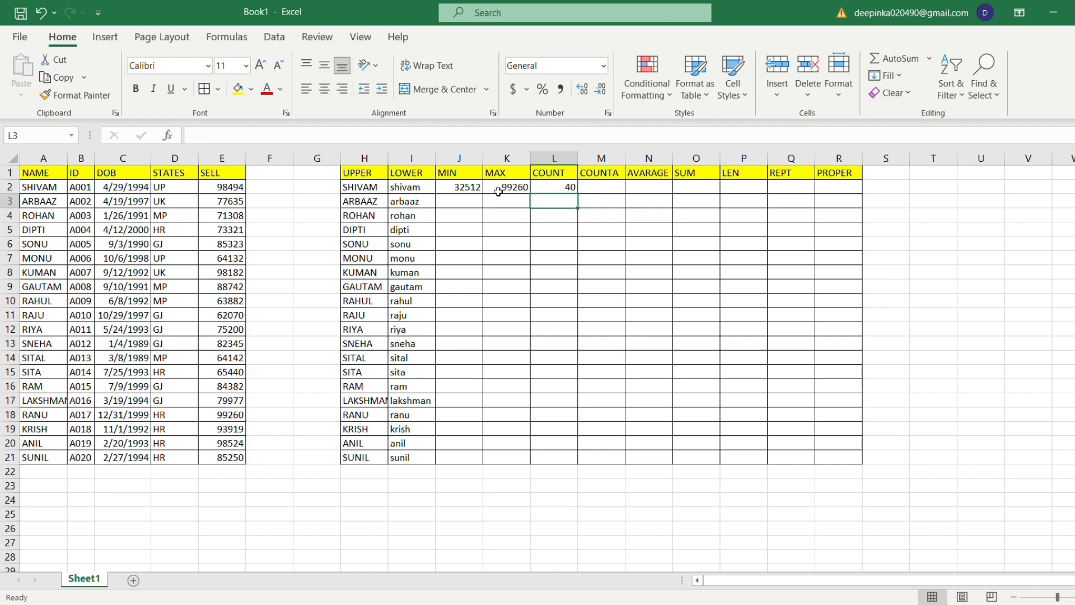
{"action": "key", "text": "Up"}
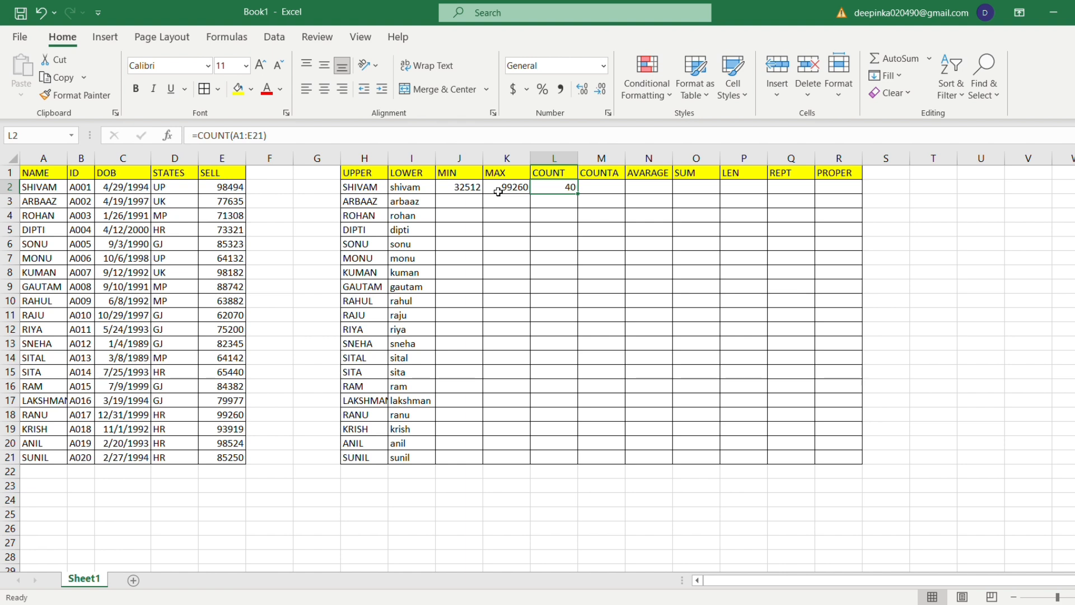
Step: Enter =COUNTA(A1:E21) in M2 to count the non-empty cells in the whole data table
{"action": "key", "text": "Right"}
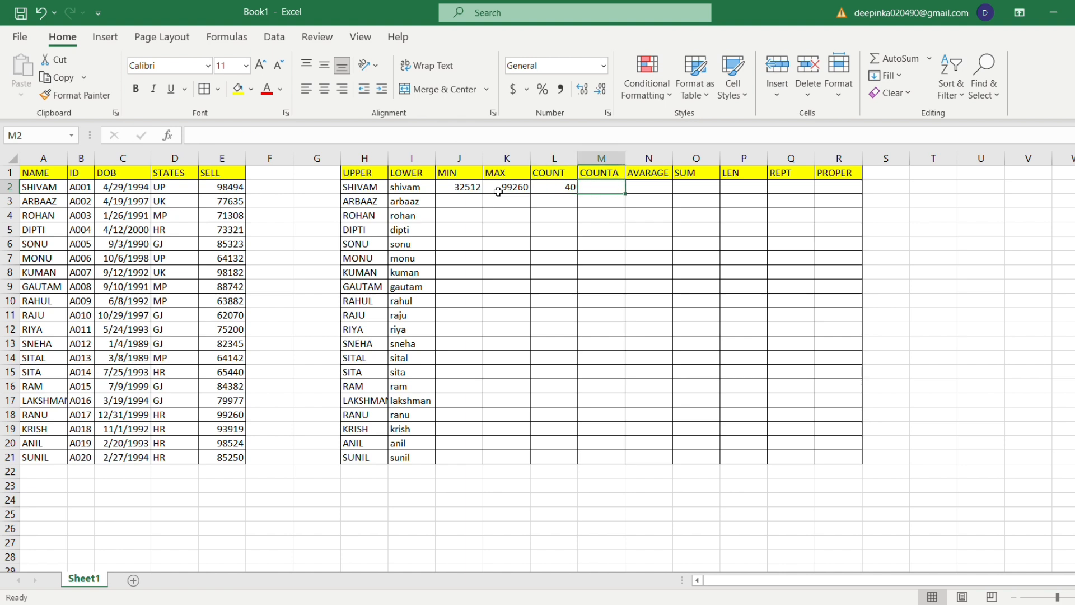
{"action": "type", "text": "=COUNT"}
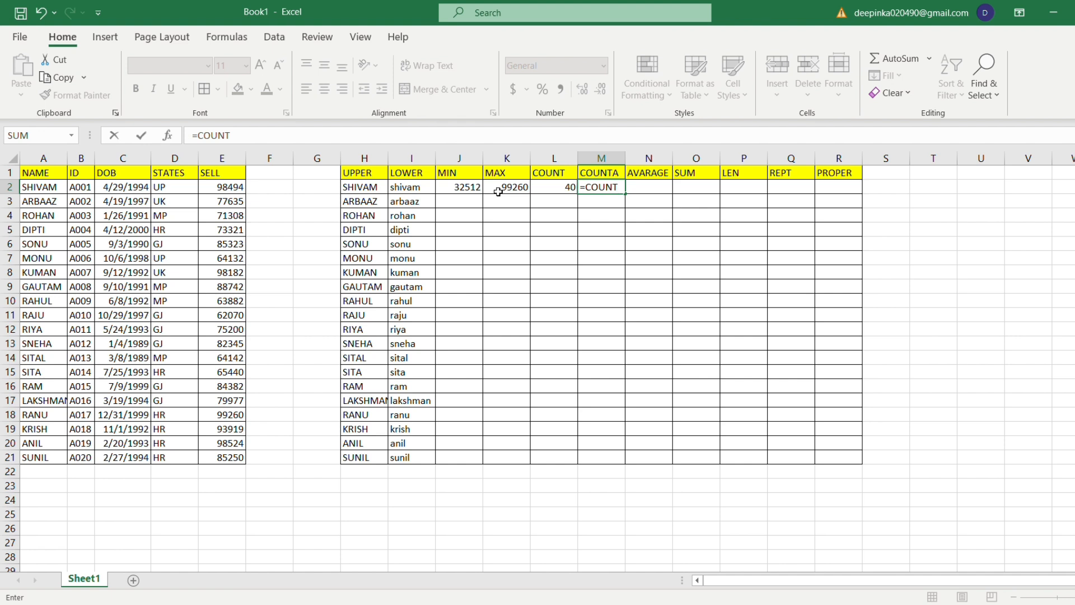
{"action": "type", "text": "A("}
{"action": "key", "text": "ctrl+Left"}
{"action": "key", "text": "ctrl+Left"}
{"action": "key", "text": "ctrl+Left"}
{"action": "key", "text": "ctrl+Left"}
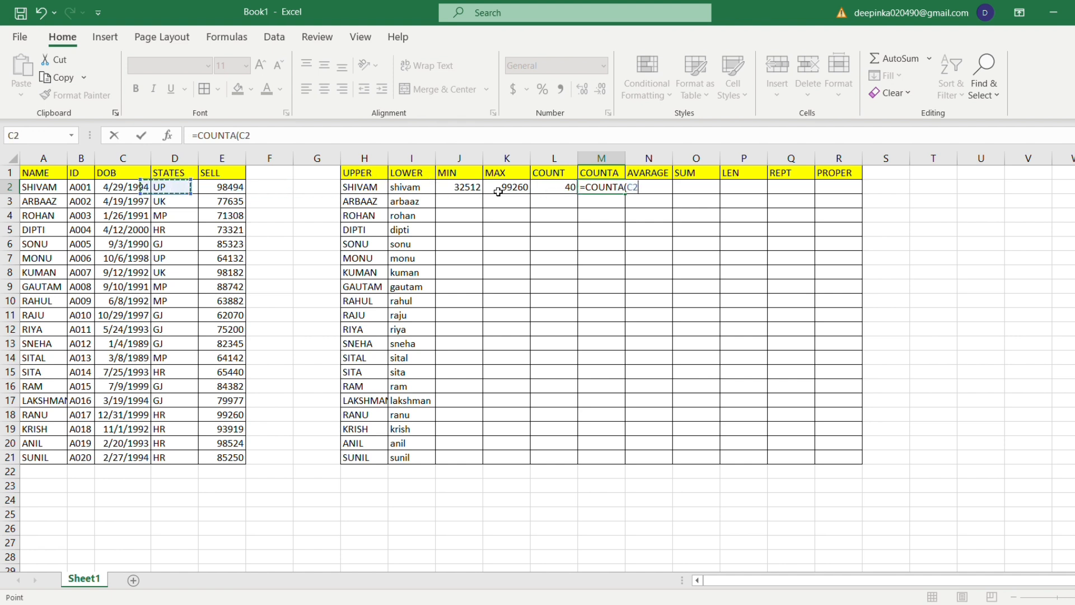
{"action": "key", "text": "Up"}
{"action": "key", "text": "shift+Right"}
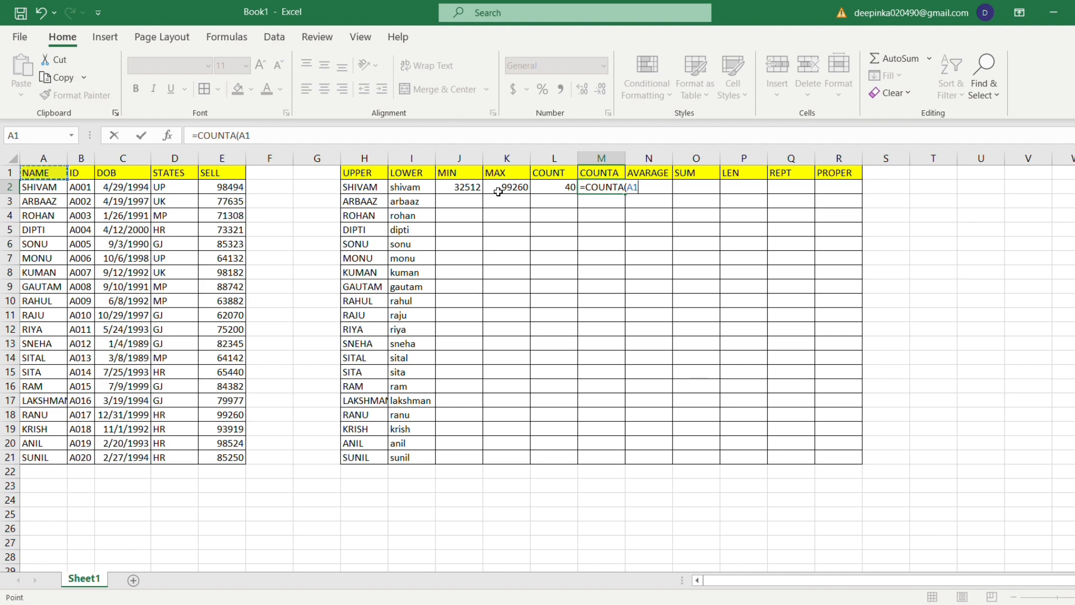
{"action": "key", "text": "ctrl+shift+Down"}
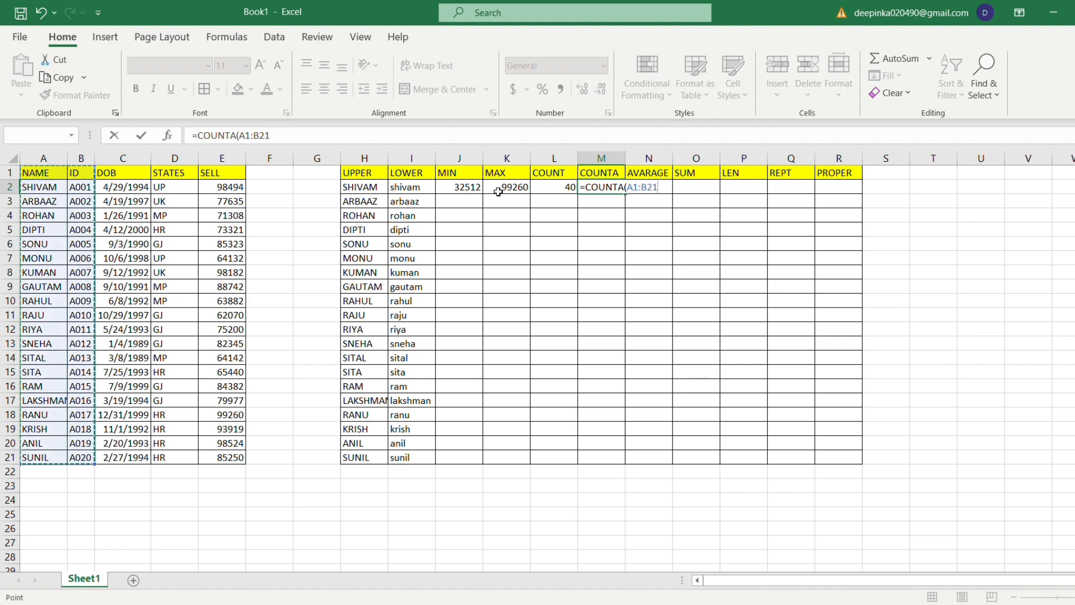
{"action": "key", "text": "ctrl+shift+Right"}
{"action": "key", "text": "Return"}
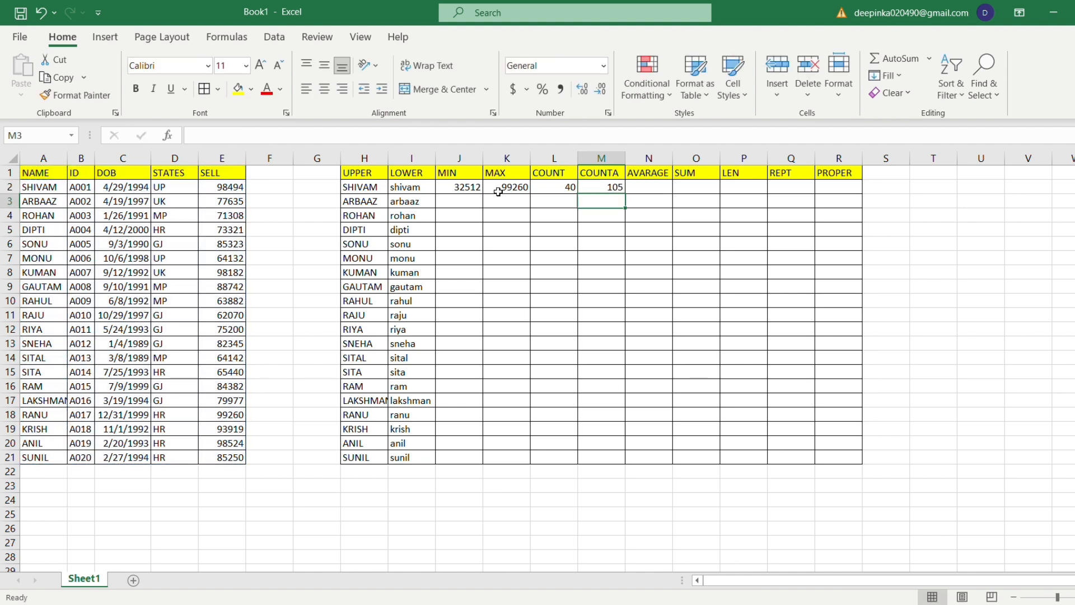
{"action": "key", "text": "Up"}
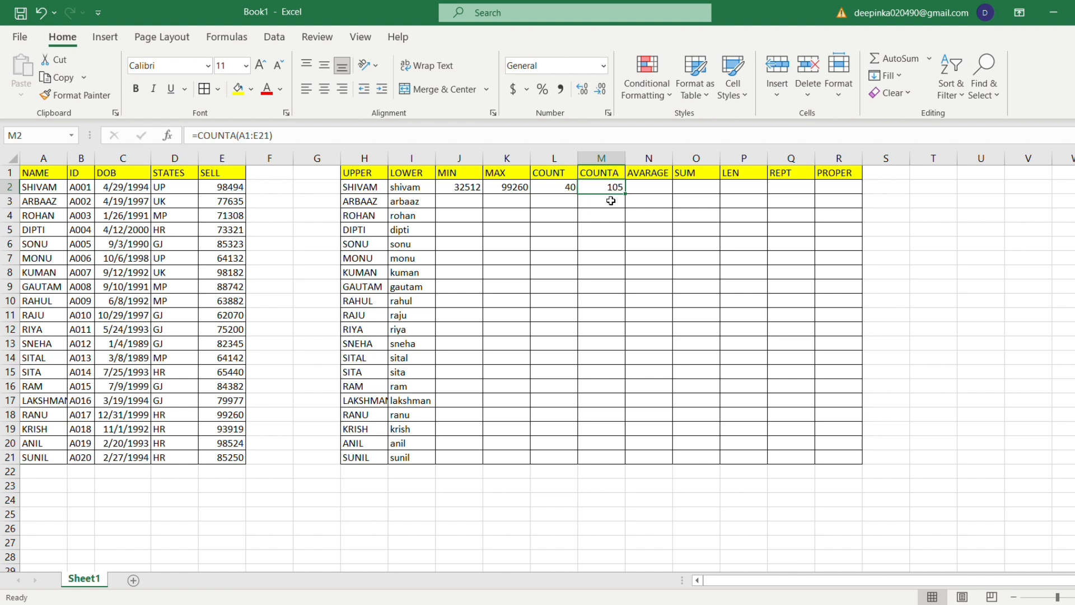
Step: Enter =AVERAGE(A1:E21) in N2 to average the numeric values in the whole data table
{"action": "left_click", "coordinate": [653, 187]}
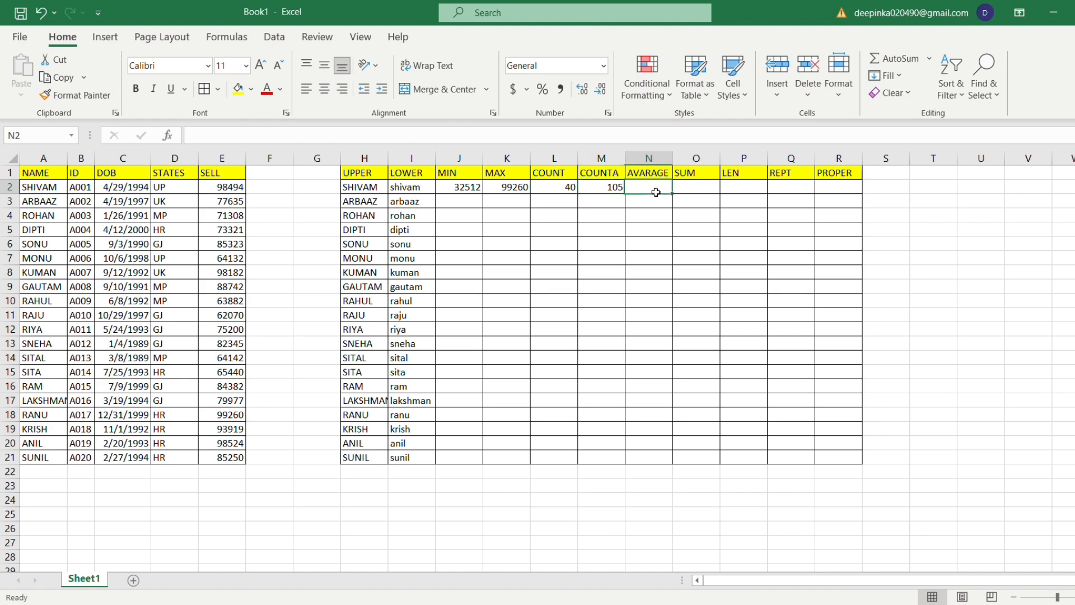
{"action": "double_click", "coordinate": [655, 190]}
{"action": "type", "text": "="}
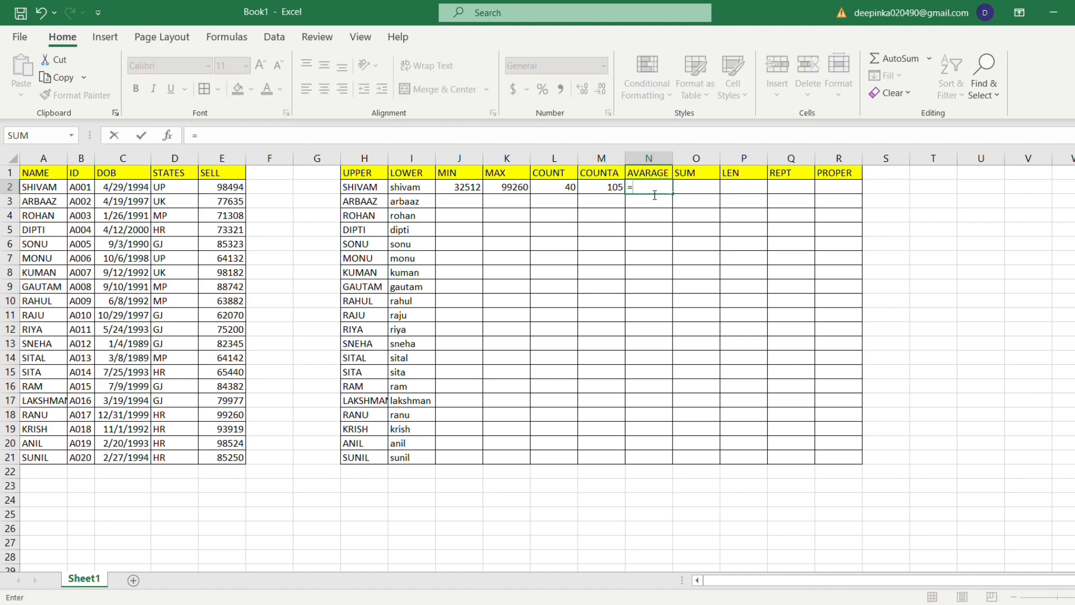
{"action": "type", "text": "AVERAGE("}
{"action": "key", "text": "Left"}
{"action": "key", "text": "Left"}
{"action": "key", "text": "Left"}
{"action": "key", "text": "Left"}
{"action": "key", "text": "Left"}
{"action": "key", "text": "Left"}
{"action": "key", "text": "Left"}
{"action": "key", "text": "Left"}
{"action": "key", "text": "Left"}
{"action": "key", "text": "Left"}
{"action": "key", "text": "Left"}
{"action": "key", "text": "Left"}
{"action": "key", "text": "Left"}
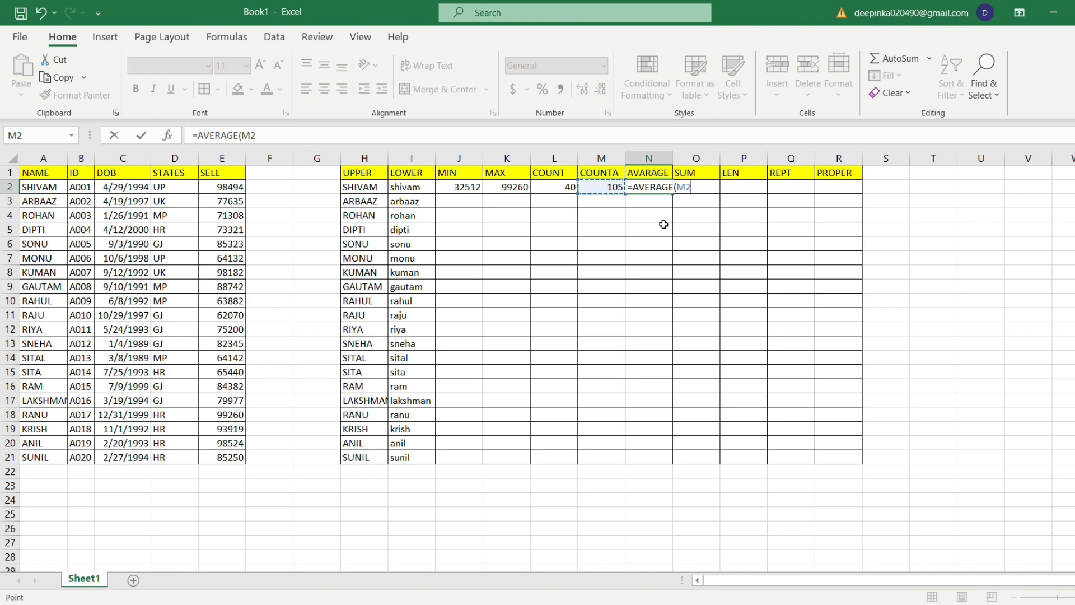
{"action": "key", "text": "Up"}
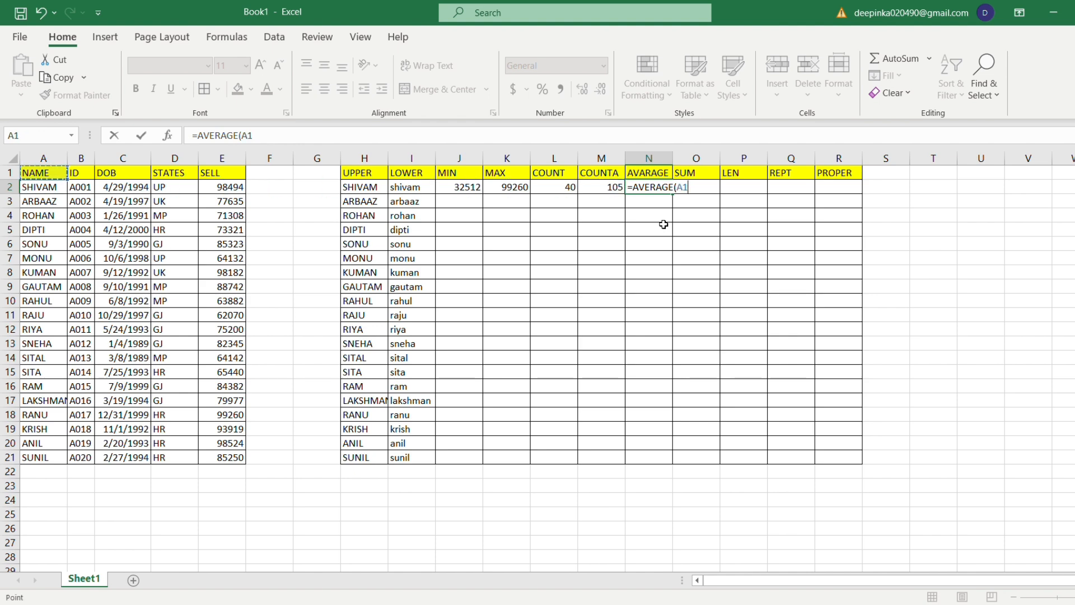
{"action": "key", "text": "ctrl+shift+Down"}
{"action": "key", "text": "shift+Right"}
{"action": "key", "text": "shift+Right"}
{"action": "key", "text": "shift+Right"}
{"action": "key", "text": "shift+Right"}
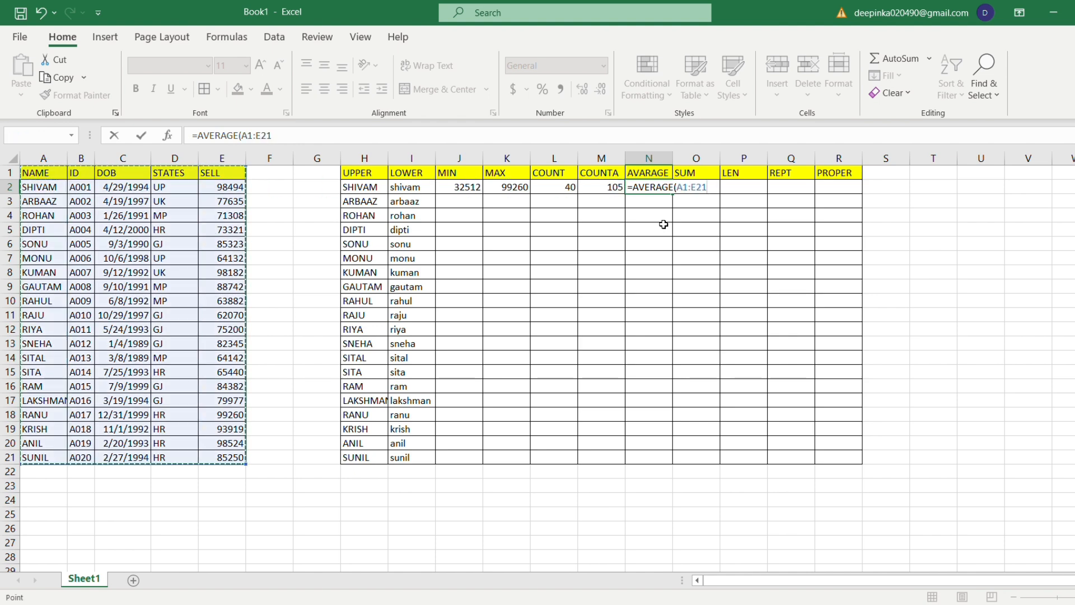
{"action": "key", "text": "Return"}
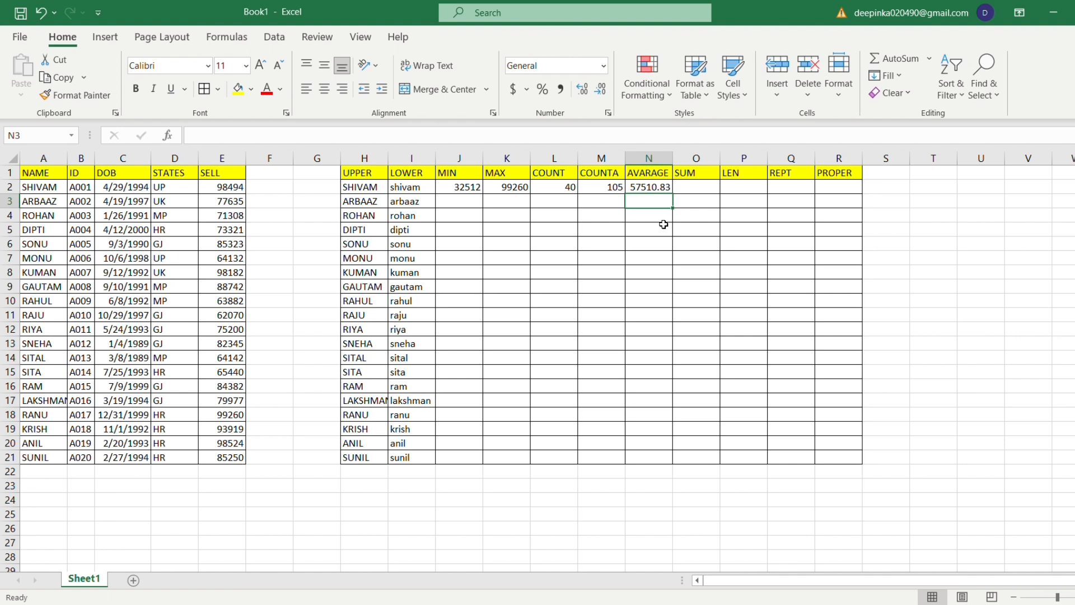
{"action": "key", "text": "Up"}
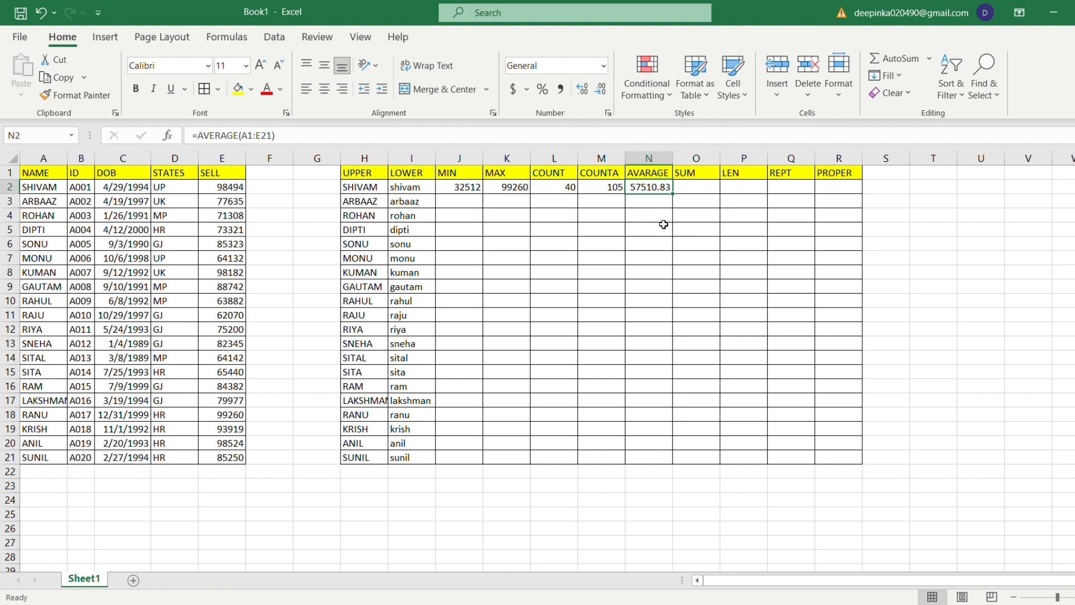
{"action": "key", "text": "Right"}
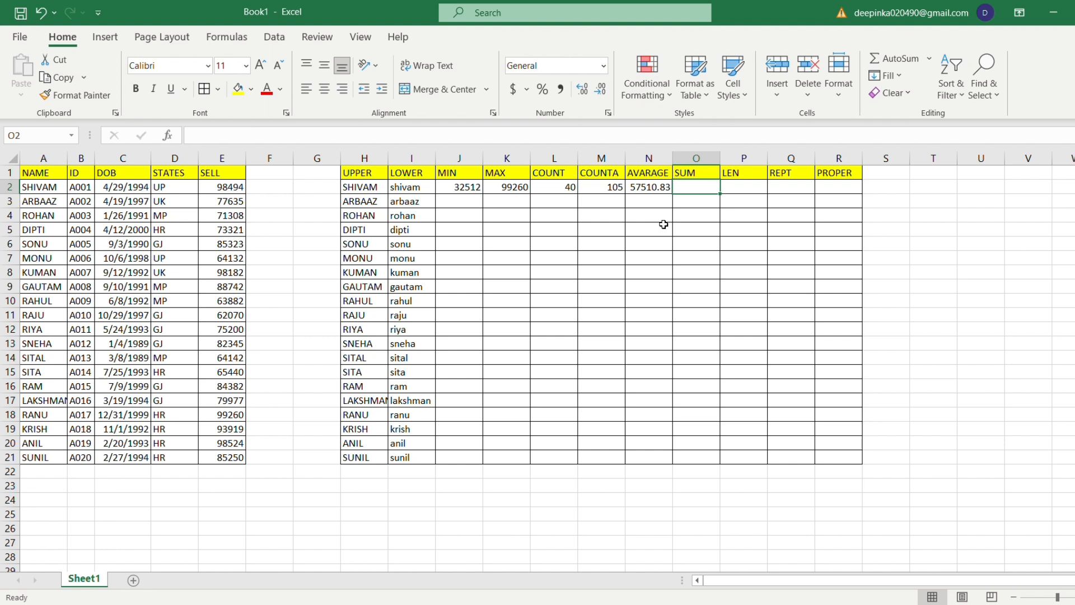
{"action": "type", "text": "=SUM"}
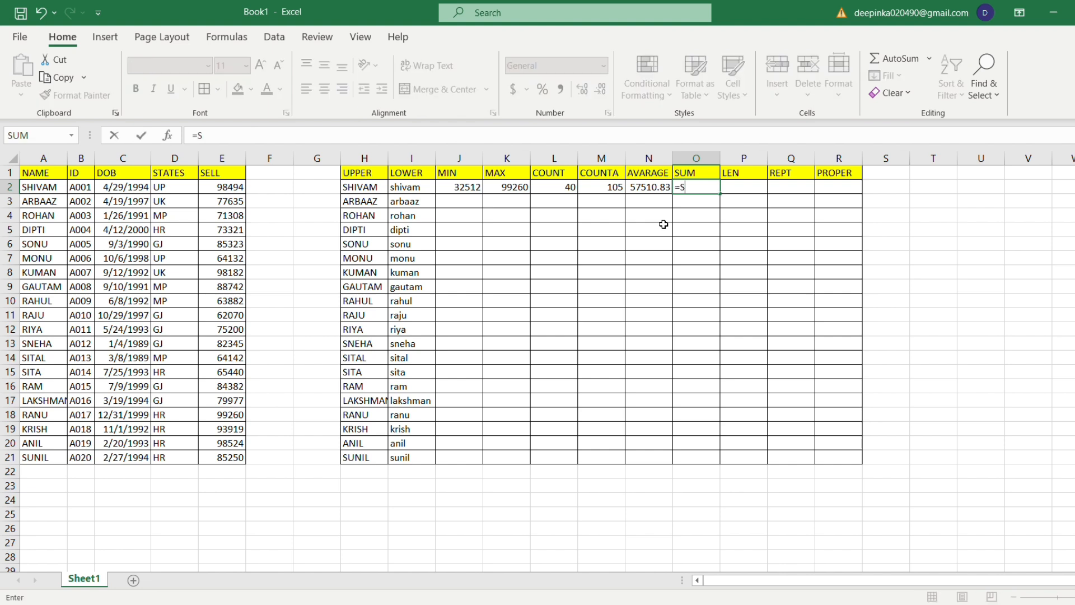
{"action": "key", "text": "Left"}
{"action": "key", "text": "Left"}
{"action": "key", "text": "Left"}
{"action": "key", "text": "Left"}
{"action": "key", "text": "Left"}
{"action": "key", "text": "Left"}
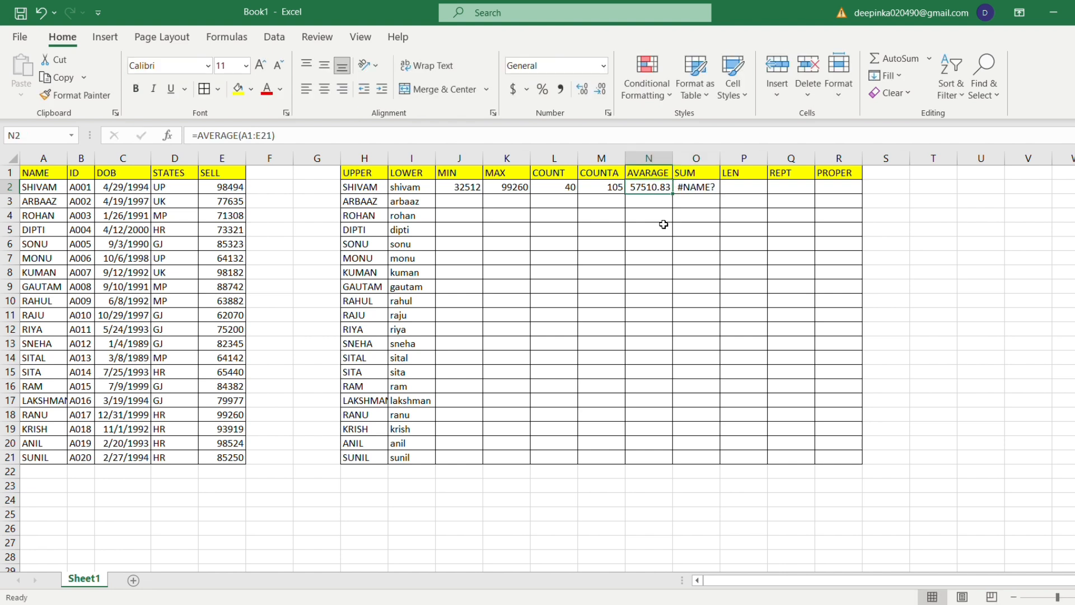
{"action": "key", "text": "Right"}
{"action": "key", "text": "Right"}
{"action": "key", "text": "Right"}
{"action": "key", "text": "Right"}
{"action": "key", "text": "Right"}
{"action": "key", "text": "Right"}
{"action": "key", "text": "Right"}
{"action": "key", "text": "Right"}
{"action": "key", "text": "Right"}
{"action": "key", "text": "Right"}
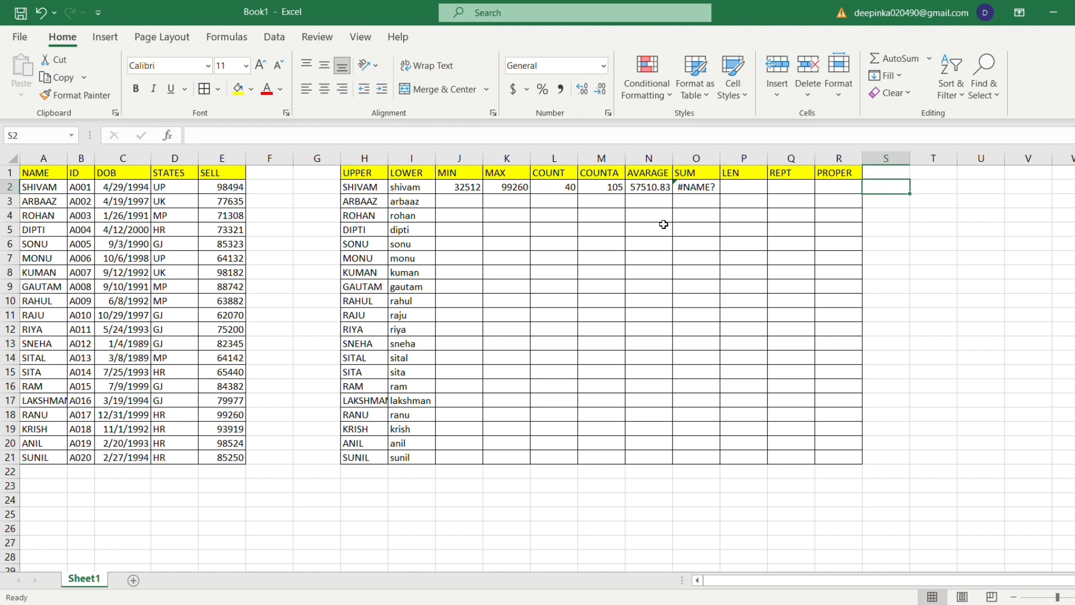
{"action": "key", "text": "Left"}
{"action": "key", "text": "Left"}
{"action": "key", "text": "Left"}
{"action": "key", "text": "Left"}
{"action": "key", "text": "BackSpace"}
{"action": "key", "text": "BackSpace"}
{"action": "key", "text": "BackSpace"}
{"action": "key", "text": "BackSpace"}
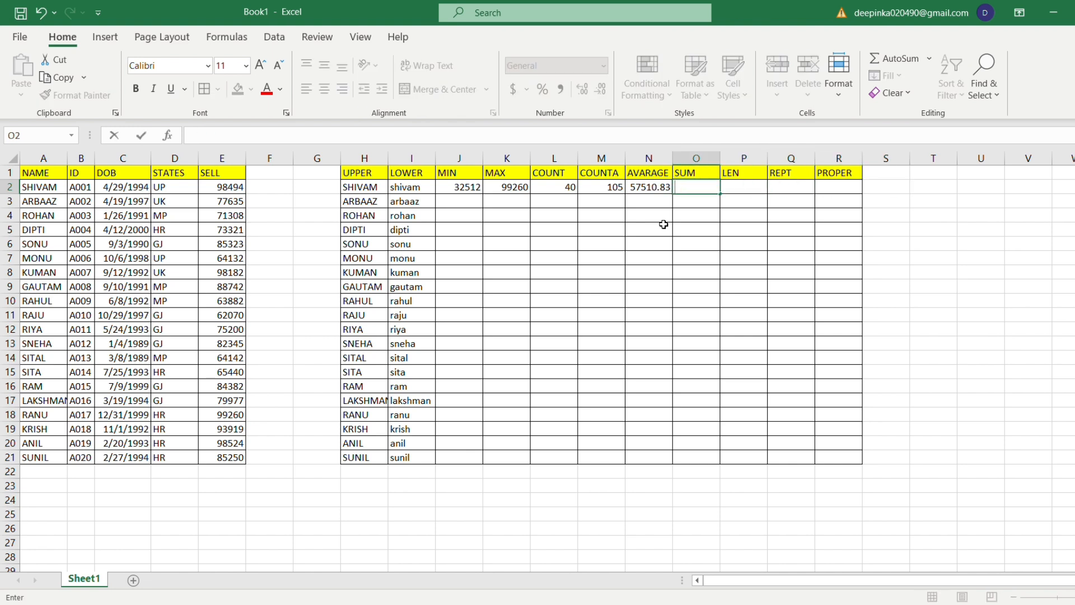
Step: Enter =SUM(E2:E21) in O2 to total the values in the SELL column
{"action": "type", "text": "=S"}
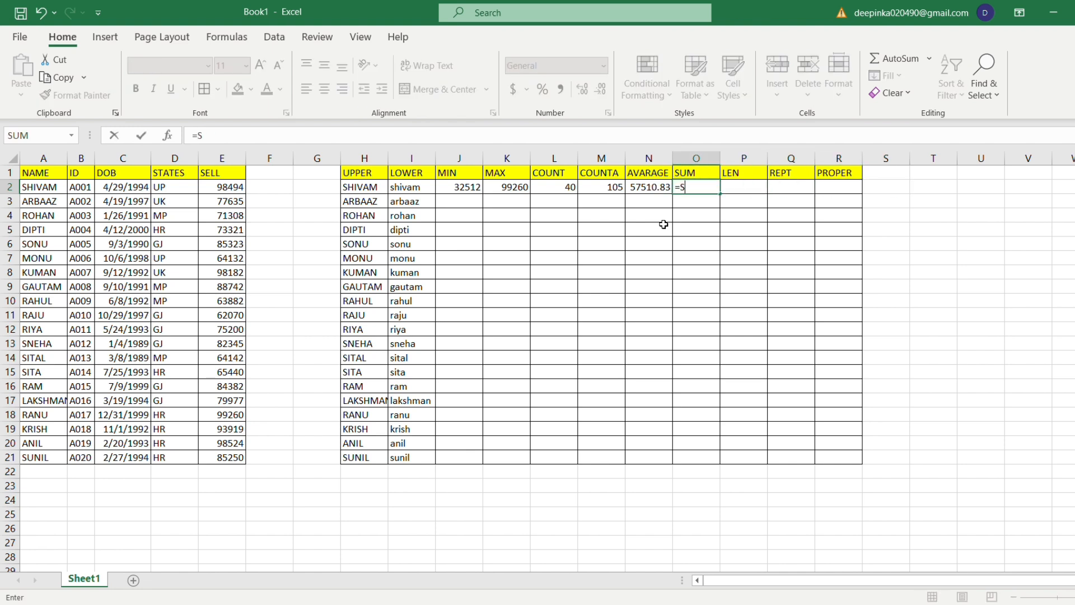
{"action": "type", "text": "UM("}
{"action": "key", "text": "Left"}
{"action": "key", "text": "Left"}
{"action": "key", "text": "Left"}
{"action": "key", "text": "Left"}
{"action": "key", "text": "Left"}
{"action": "key", "text": "Left"}
{"action": "key", "text": "Left"}
{"action": "key", "text": "Left"}
{"action": "key", "text": "Left"}
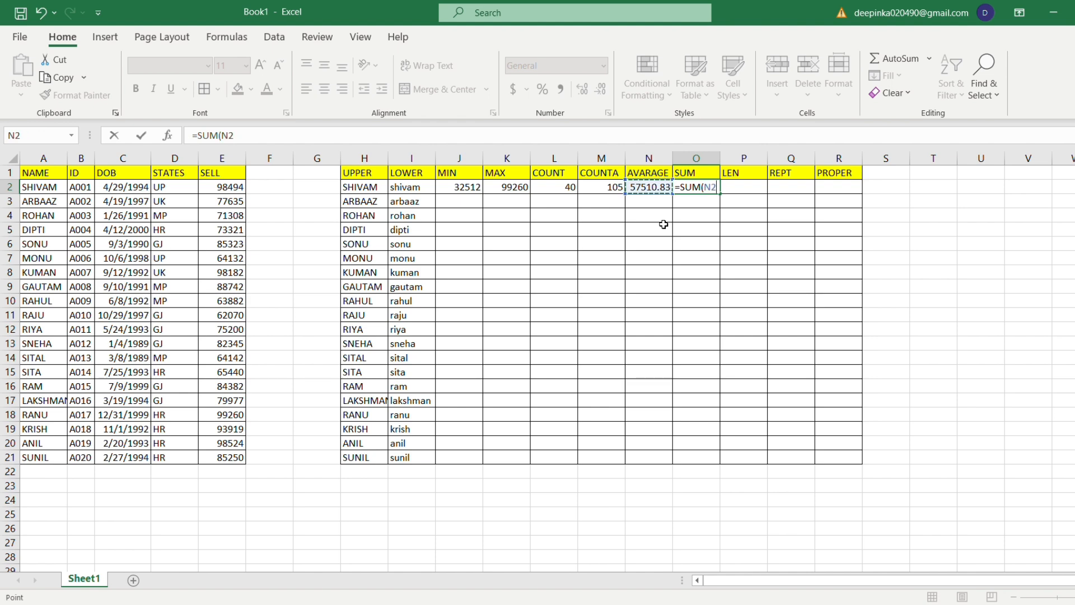
{"action": "key", "text": "Left"}
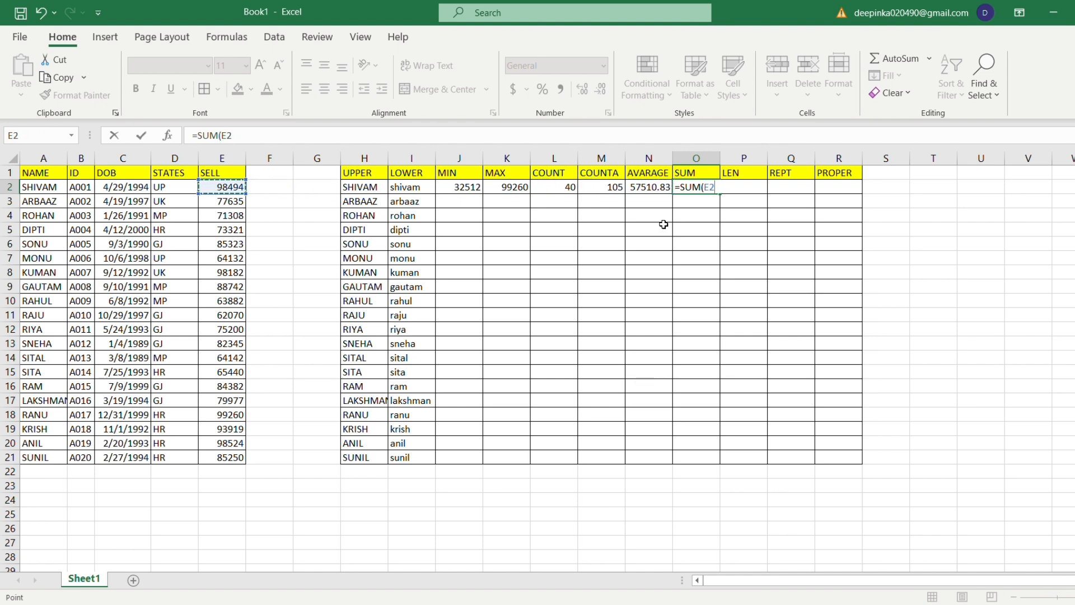
{"action": "key", "text": "ctrl+shift+Down"}
{"action": "key", "text": "Return"}
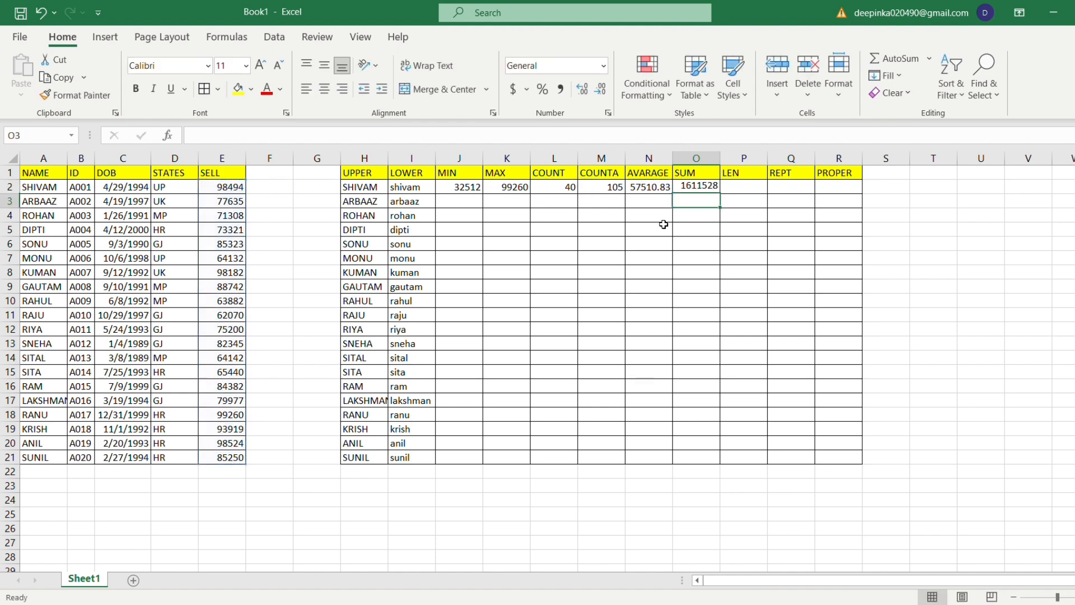
Step: Insert an AutoSum total of the SELL values, =SUM(E2:E21), in E22 directly below the column
{"action": "key", "text": "Right"}
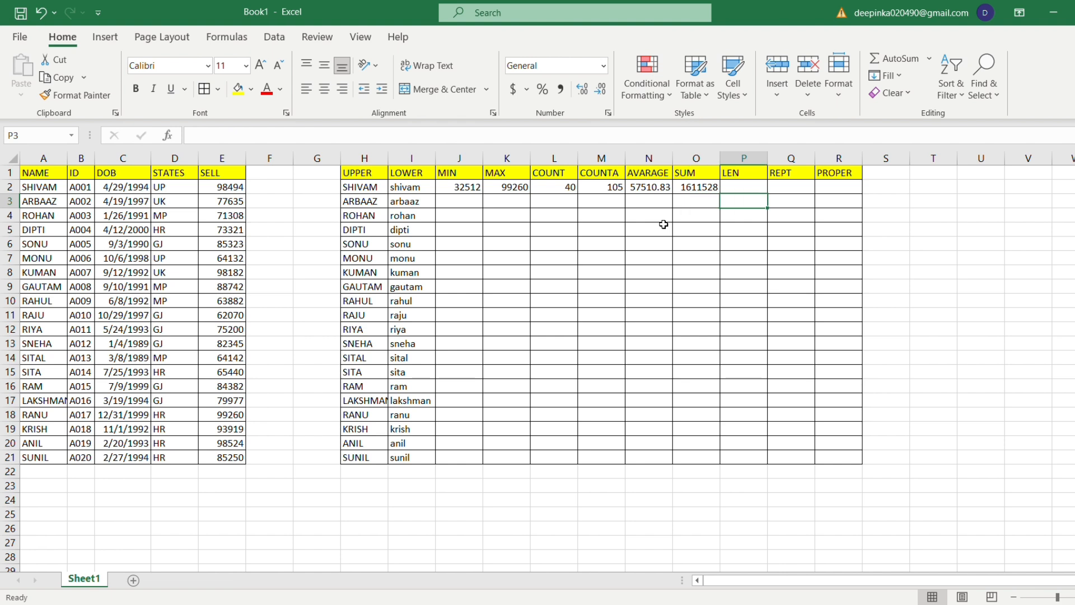
{"action": "key", "text": "Up"}
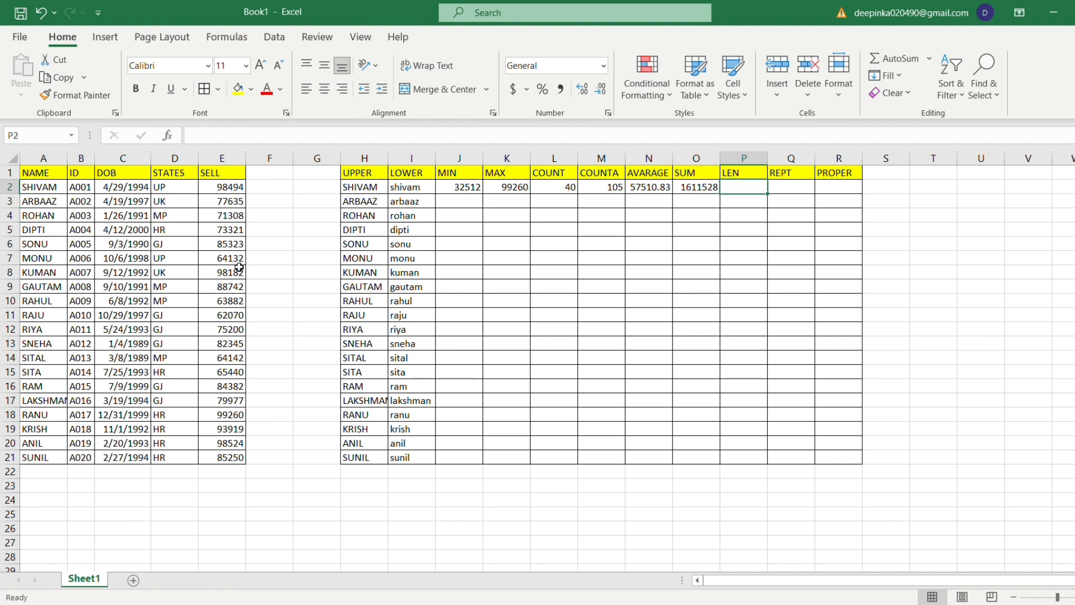
{"action": "left_click", "coordinate": [233, 475]}
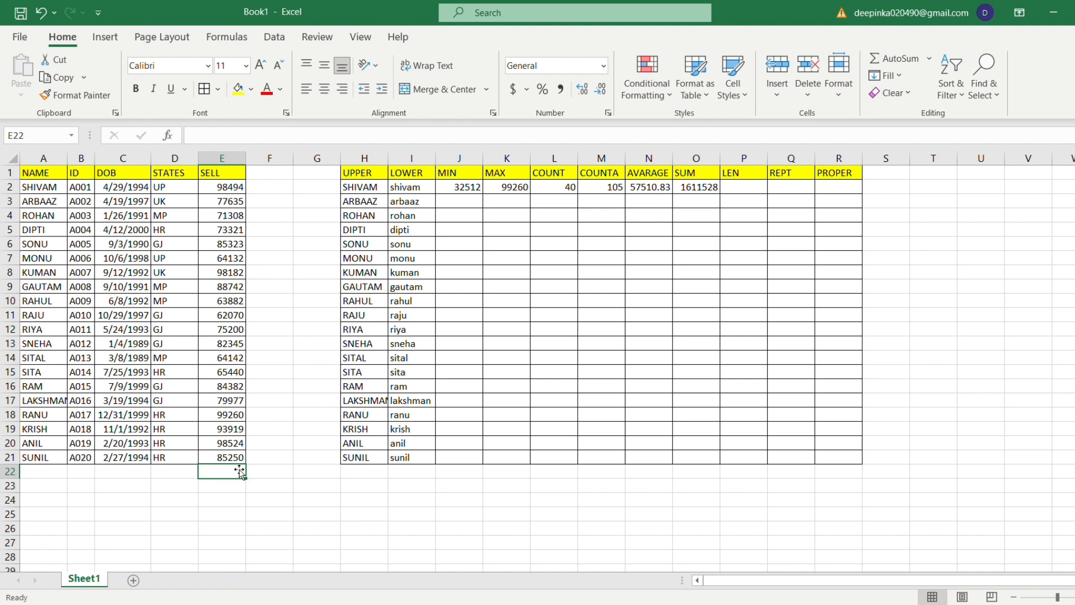
{"action": "key", "text": "alt+equal"}
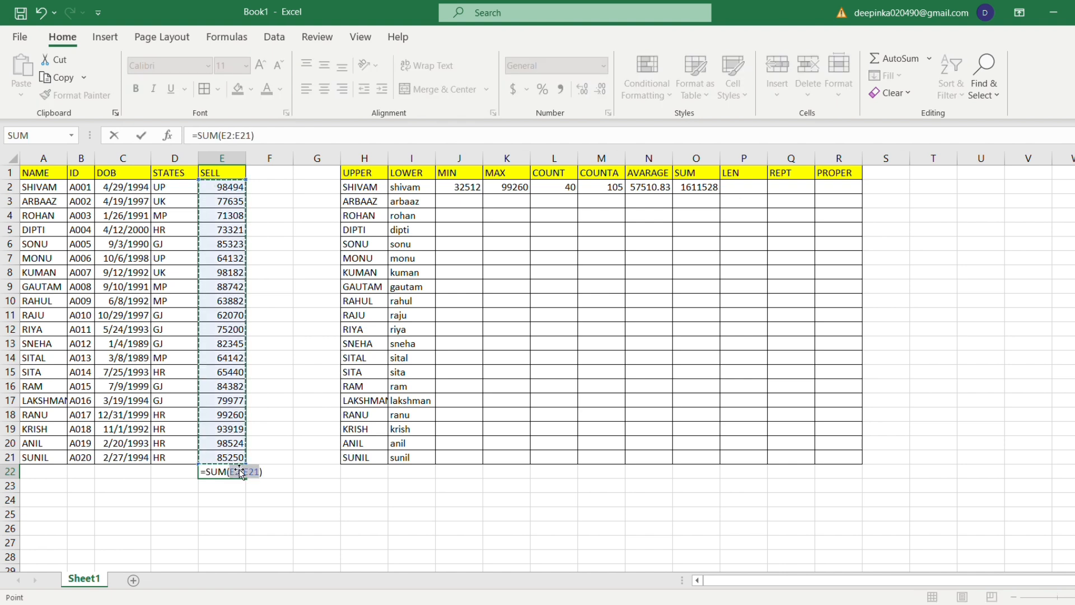
{"action": "key", "text": "Return"}
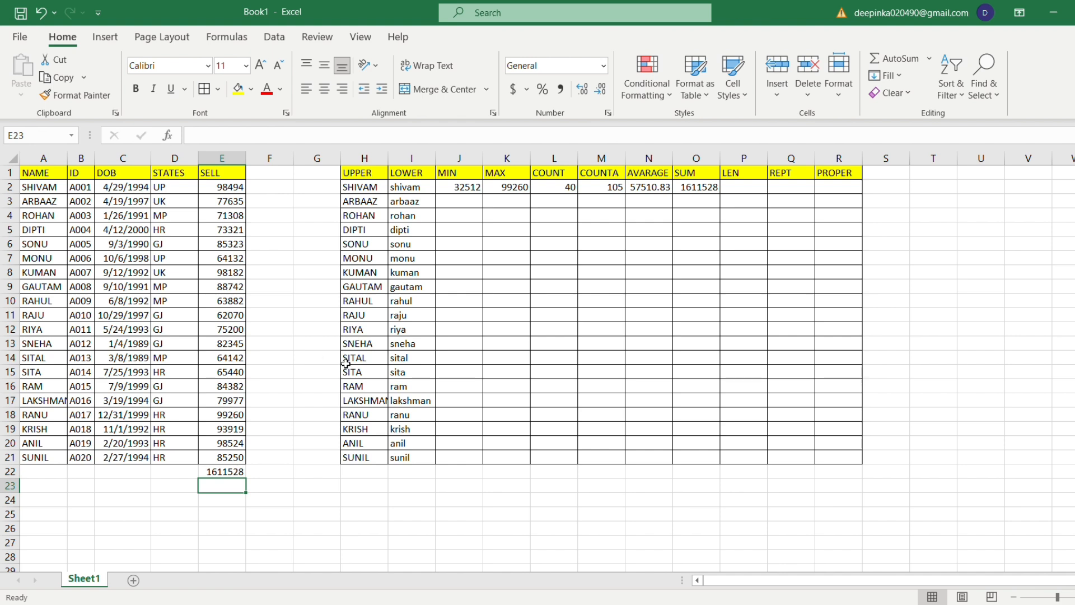
Step: Enter =LEN(A17) in P2 to count the characters of the name in A17
{"action": "left_click", "coordinate": [743, 188]}
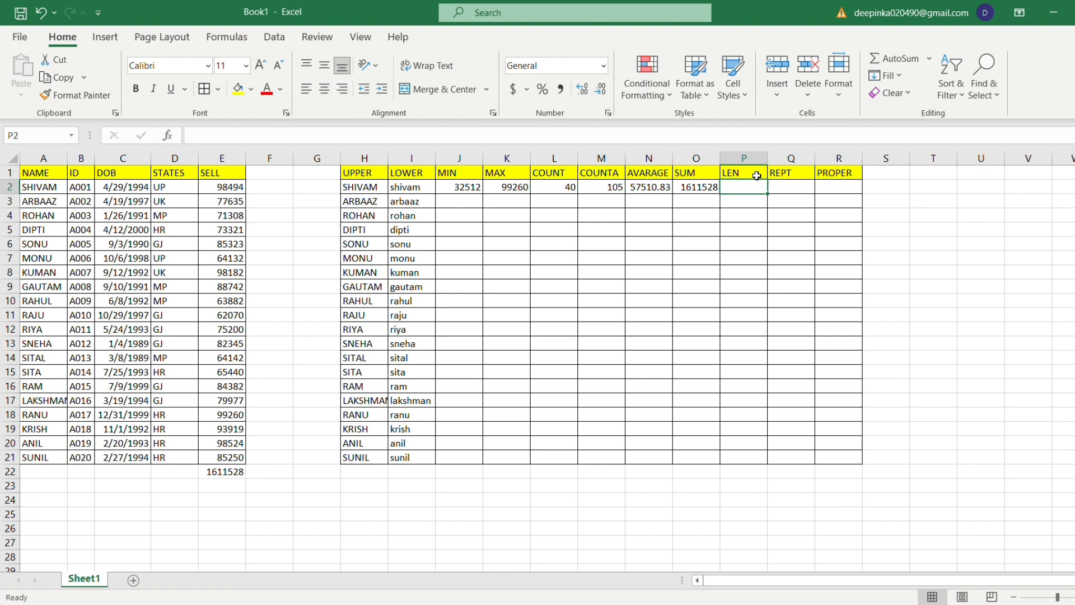
{"action": "type", "text": "="}
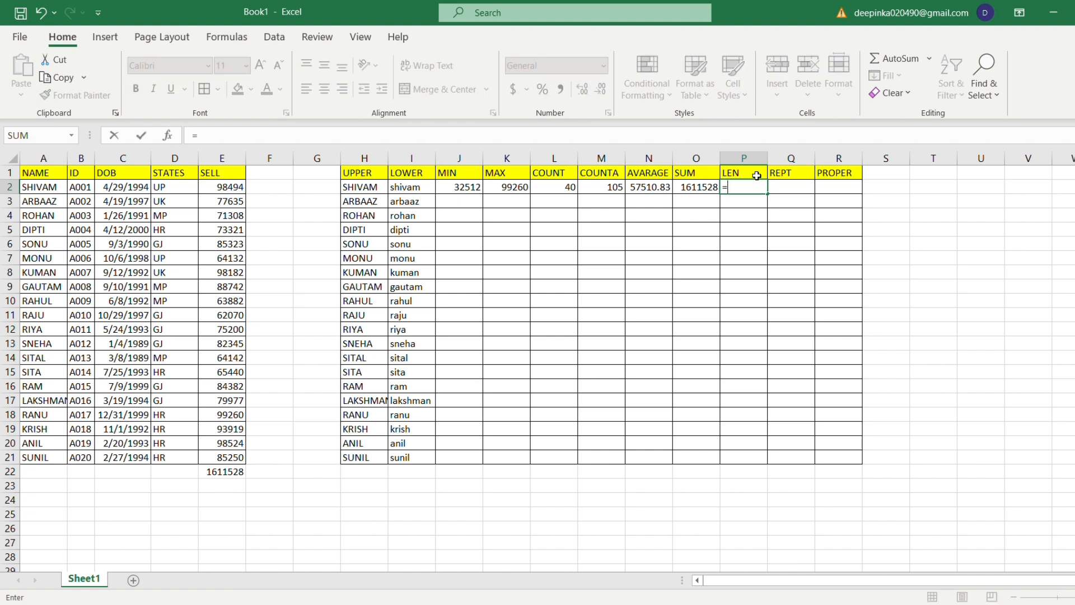
{"action": "type", "text": "LEN("}
{"action": "key", "text": "Left"}
{"action": "key", "text": "Left"}
{"action": "key", "text": "Left"}
{"action": "key", "text": "Left"}
{"action": "key", "text": "Left"}
{"action": "key", "text": "Left"}
{"action": "key", "text": "Left"}
{"action": "key", "text": "Left"}
{"action": "key", "text": "Left"}
{"action": "key", "text": "Left"}
{"action": "key", "text": "Left"}
{"action": "key", "text": "Left"}
{"action": "key", "text": "Left"}
{"action": "key", "text": "Left"}
{"action": "key", "text": "Left"}
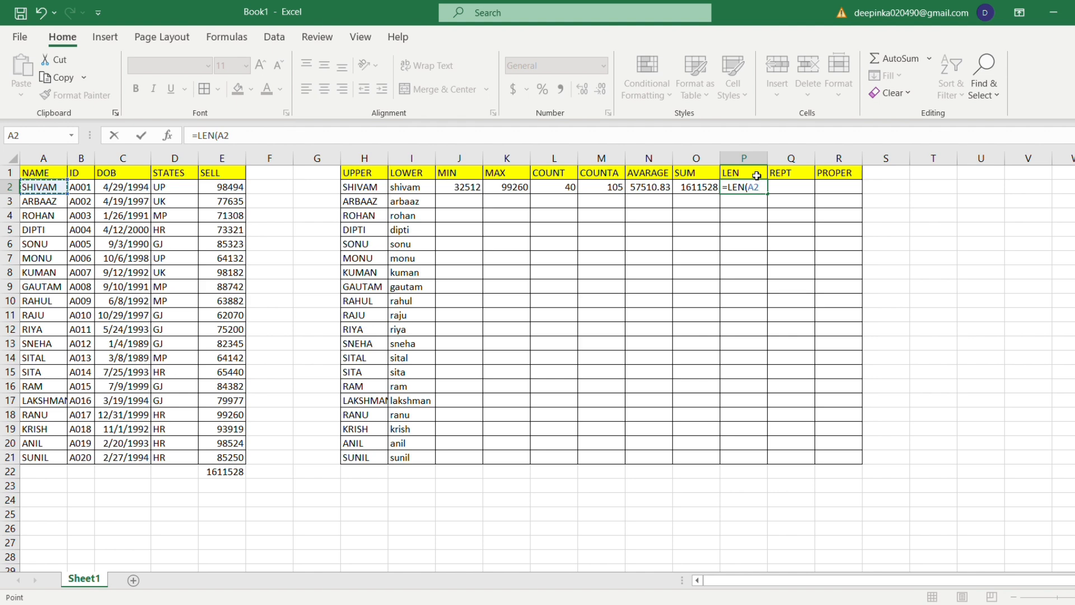
{"action": "key", "text": "Down"}
{"action": "key", "text": "Down"}
{"action": "key", "text": "Down"}
{"action": "key", "text": "Down"}
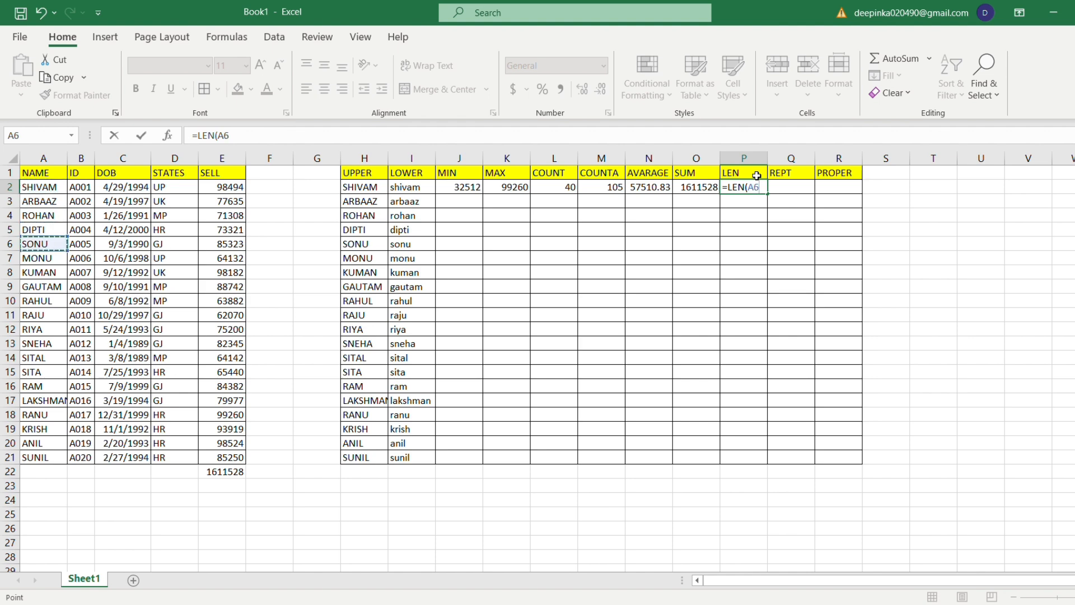
{"action": "key", "text": "Down"}
{"action": "key", "text": "Down"}
{"action": "key", "text": "Down"}
{"action": "key", "text": "Down"}
{"action": "key", "text": "Down"}
{"action": "key", "text": "Down"}
{"action": "key", "text": "Down"}
{"action": "key", "text": "Down"}
{"action": "key", "text": "Down"}
{"action": "key", "text": "Down"}
{"action": "key", "text": "Down"}
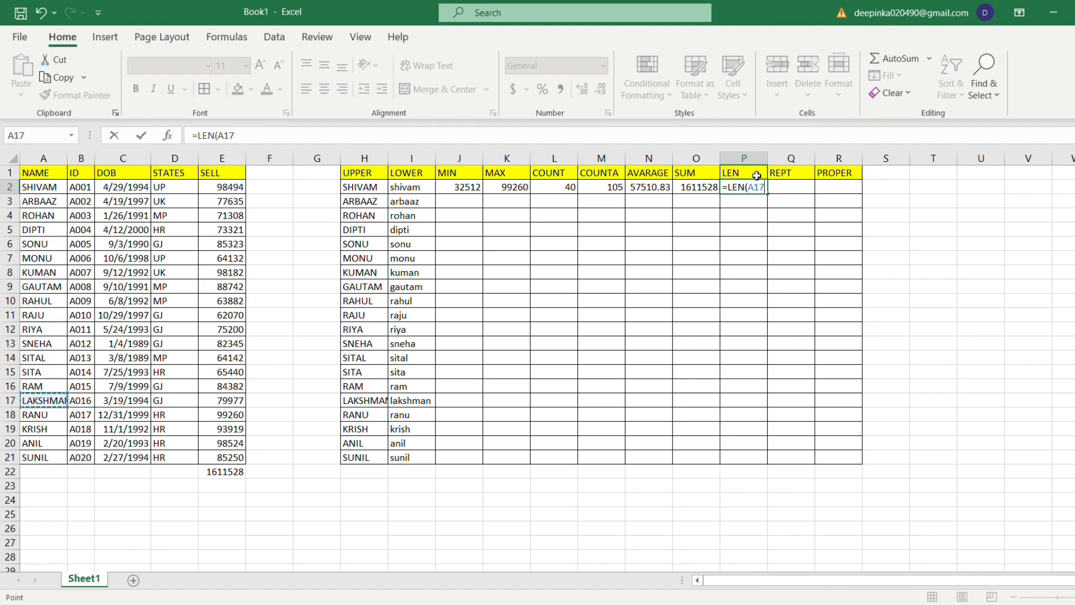
{"action": "key", "text": "Return"}
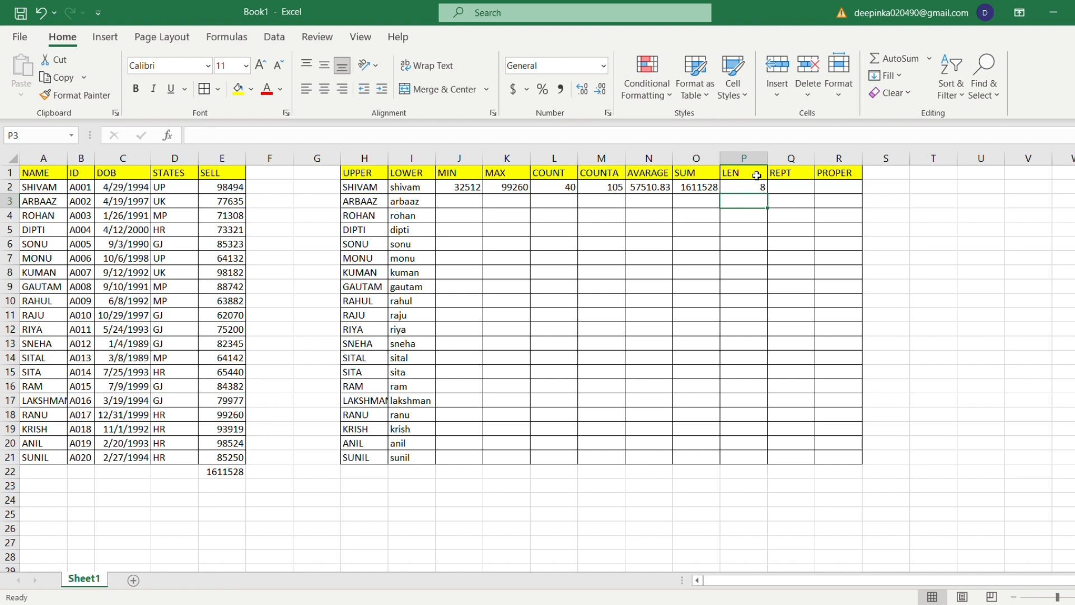
Step: Enter =LEN(A6) in P3 to count the characters of the name in A6
{"action": "type", "text": "="}
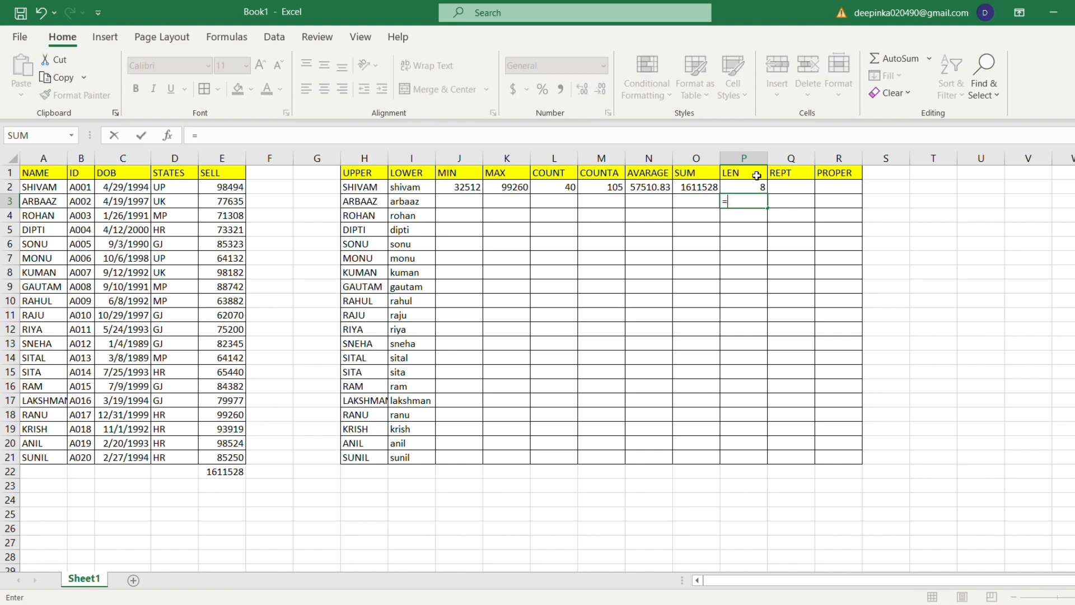
{"action": "type", "text": "LEN(`"}
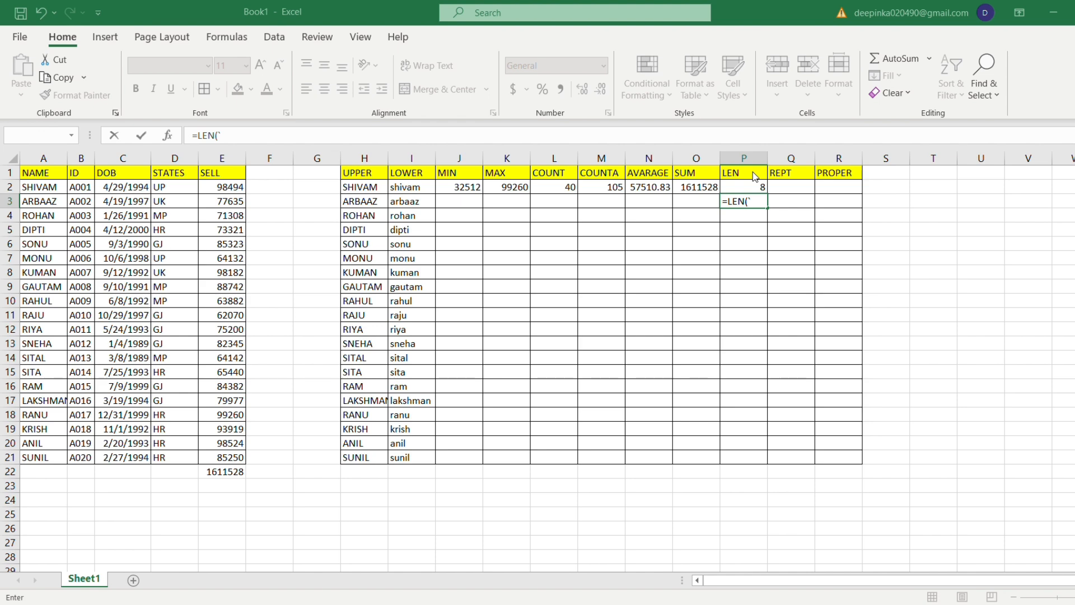
{"action": "key", "text": "Return"}
{"action": "key", "text": "BackSpace"}
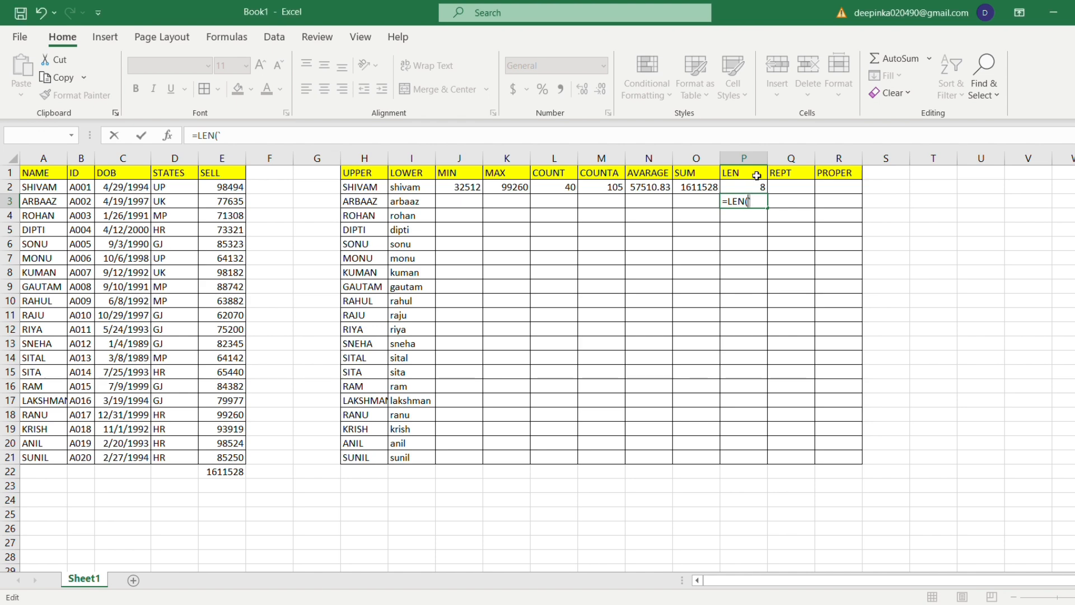
{"action": "key", "text": "Left"}
{"action": "key", "text": "Left"}
{"action": "key", "text": "Left"}
{"action": "key", "text": "Left"}
{"action": "key", "text": "F2"}
{"action": "key", "text": "Left"}
{"action": "key", "text": "Left"}
{"action": "key", "text": "Left"}
{"action": "key", "text": "Left"}
{"action": "key", "text": "Left"}
{"action": "key", "text": "Left"}
{"action": "key", "text": "Left"}
{"action": "key", "text": "Left"}
{"action": "key", "text": "Left"}
{"action": "key", "text": "Left"}
{"action": "key", "text": "Left"}
{"action": "key", "text": "Left"}
{"action": "key", "text": "Left"}
{"action": "key", "text": "Left"}
{"action": "key", "text": "Left"}
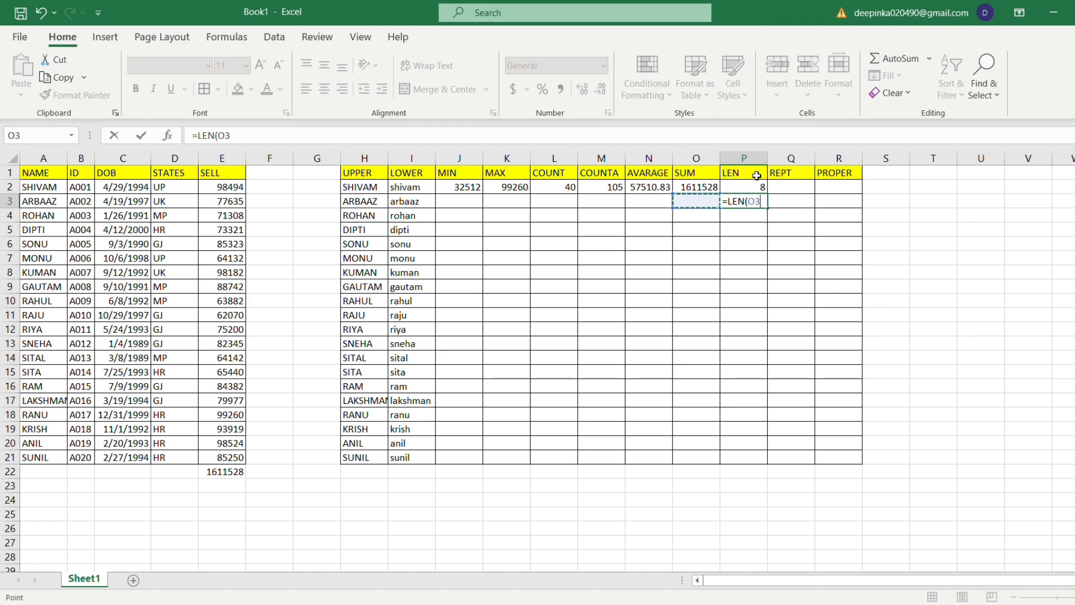
{"action": "key", "text": "Down"}
{"action": "key", "text": "Down"}
{"action": "key", "text": "Down"}
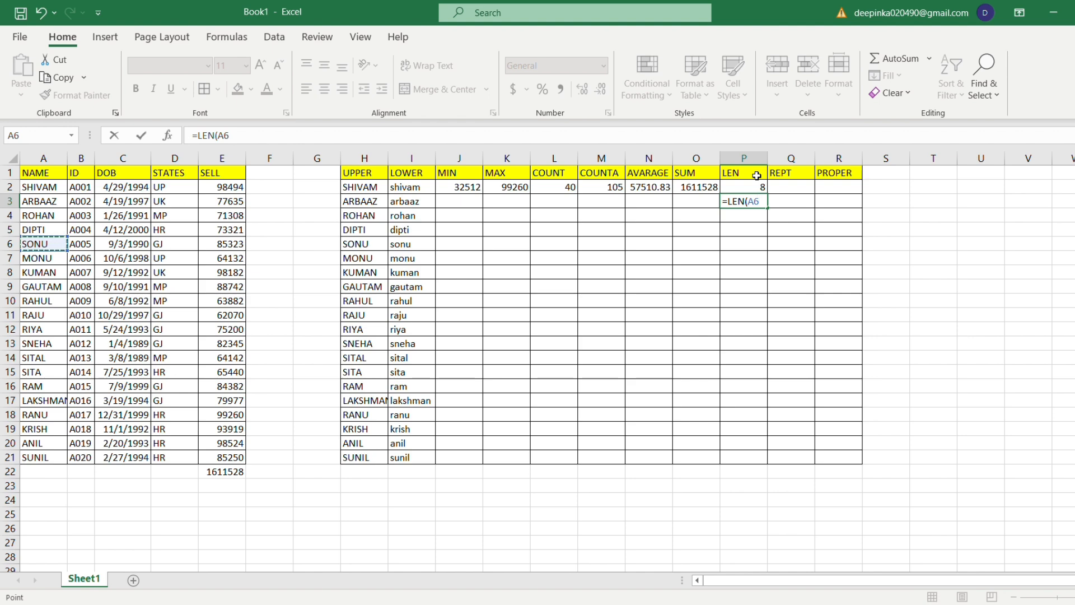
{"action": "key", "text": "Return"}
{"action": "key", "text": "Up"}
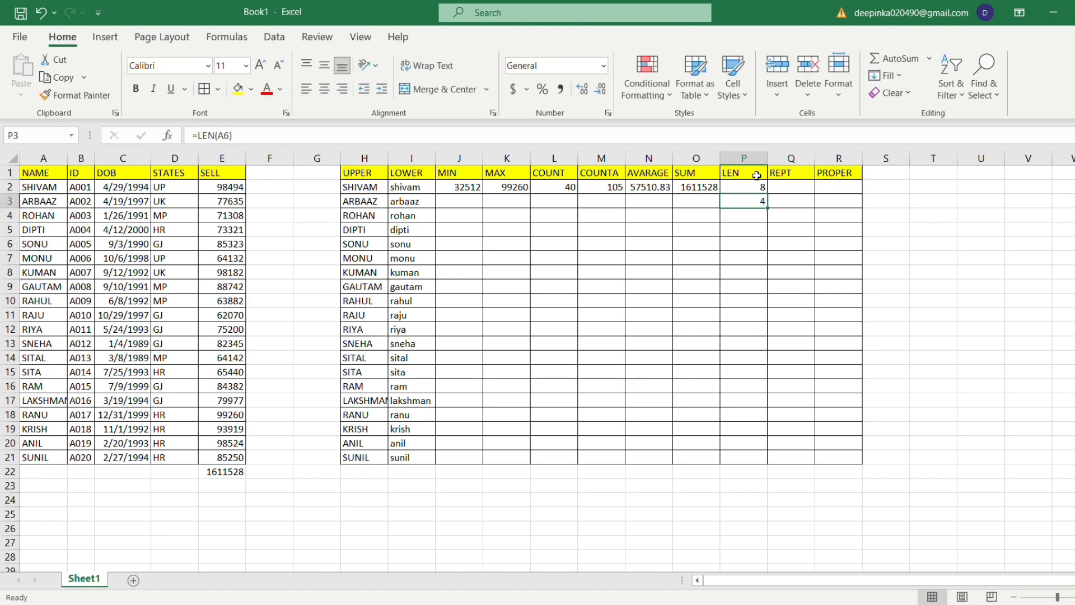
Step: Widen the REPT column Q and shrink the columns before it until column P is hidden
{"action": "key", "text": "Up"}
{"action": "key", "text": "Down"}
{"action": "key", "text": "Right"}
{"action": "key", "text": "Up"}
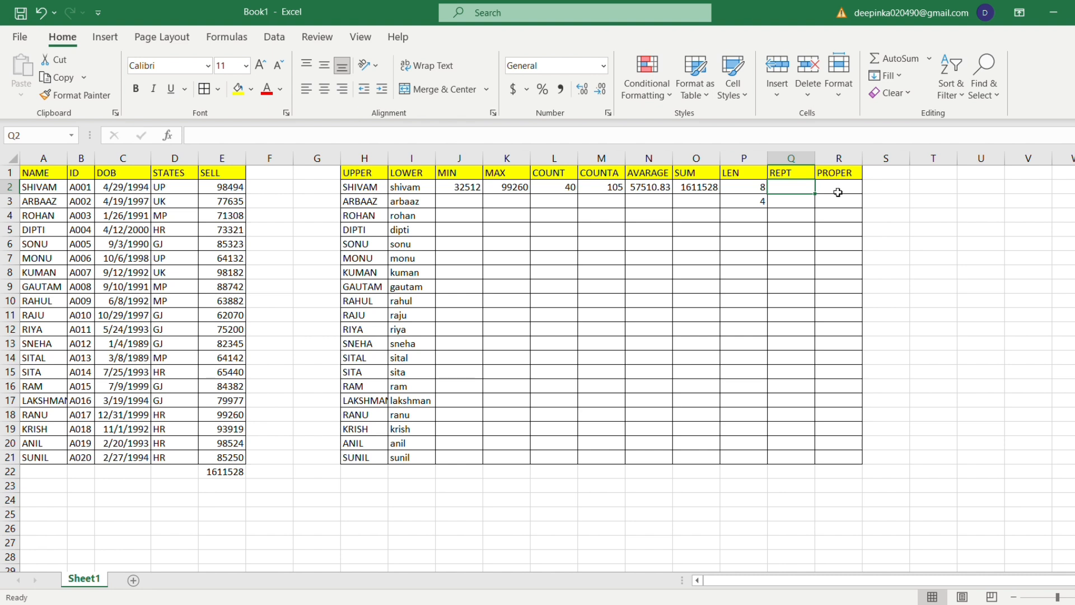
{"action": "left_click_drag", "start_coordinate": [819, 165], "coordinate": [1019, 149]}
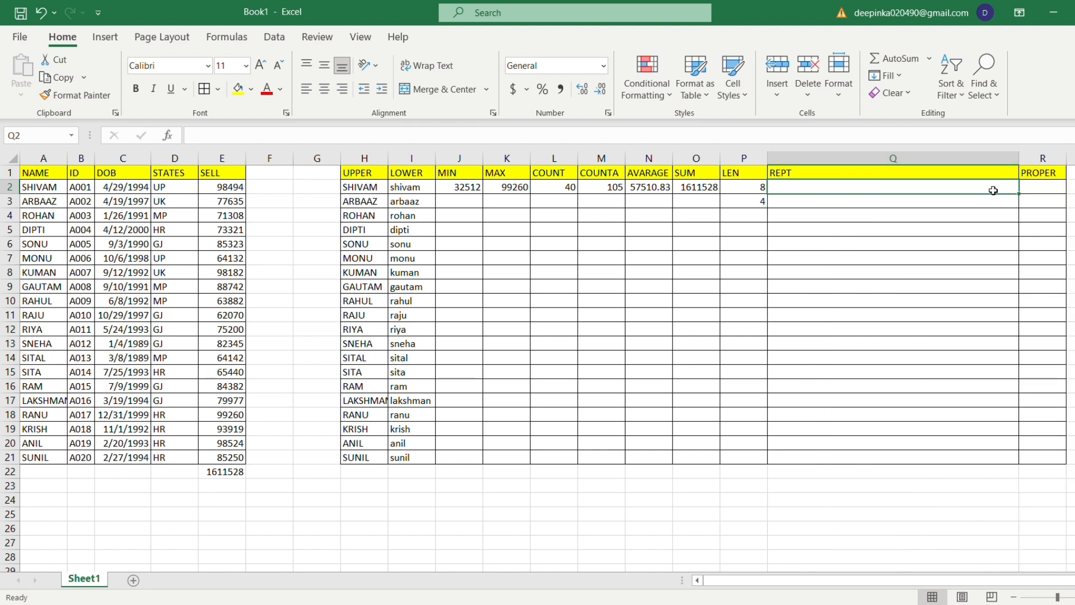
{"action": "left_click_drag", "start_coordinate": [768, 163], "coordinate": [707, 169]}
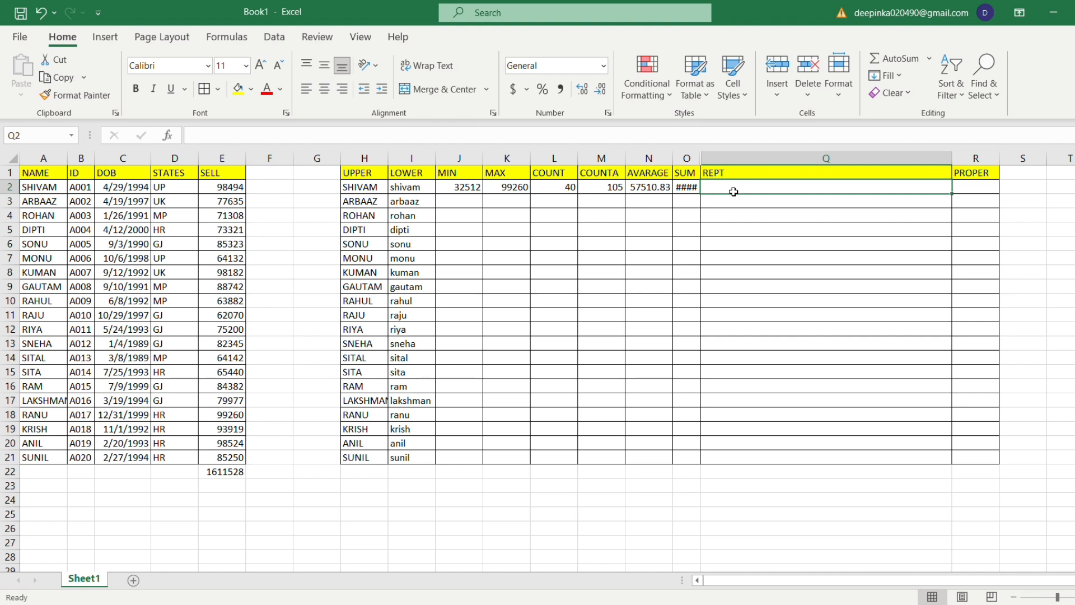
Step: Enter =REPT("JAI HIND",10) in Q2 to repeat the text ten times
{"action": "type", "text": "="}
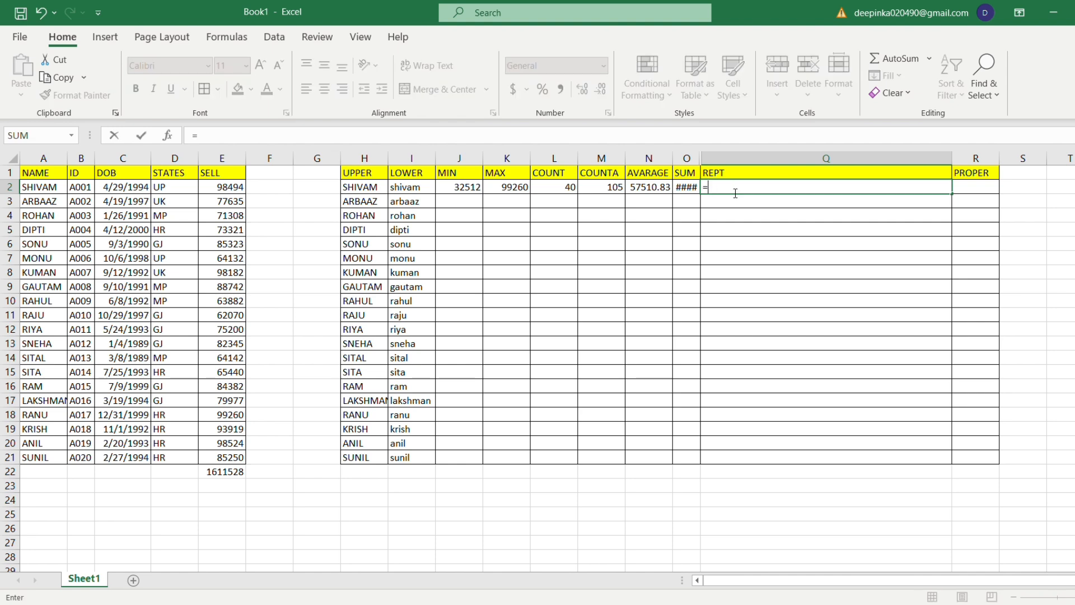
{"action": "type", "text": "REPT(\"JAI "}
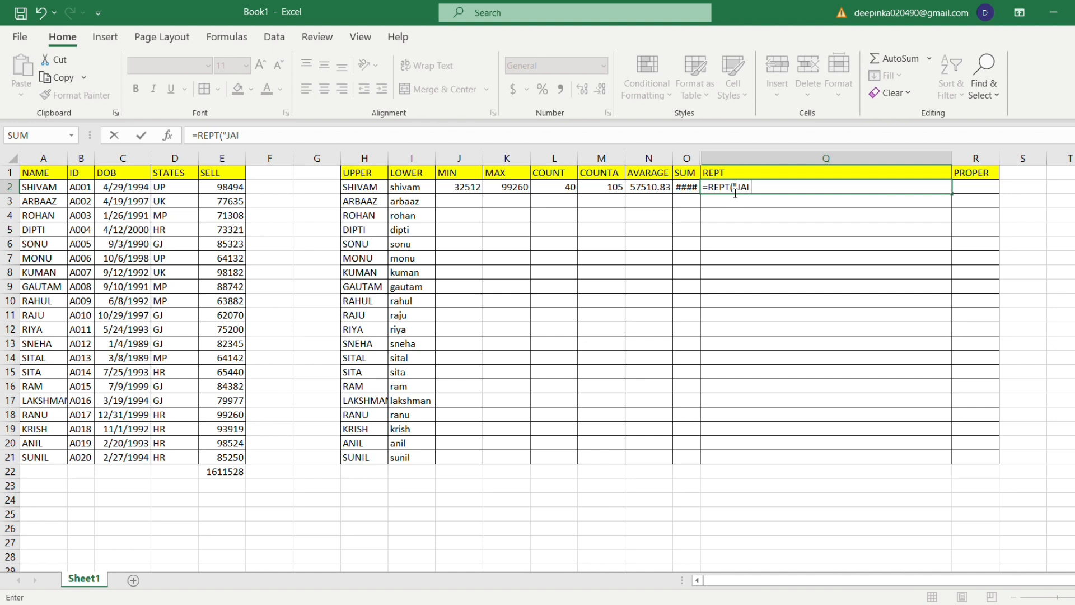
{"action": "type", "text": "HIND\","}
{"action": "key", "text": "Left"}
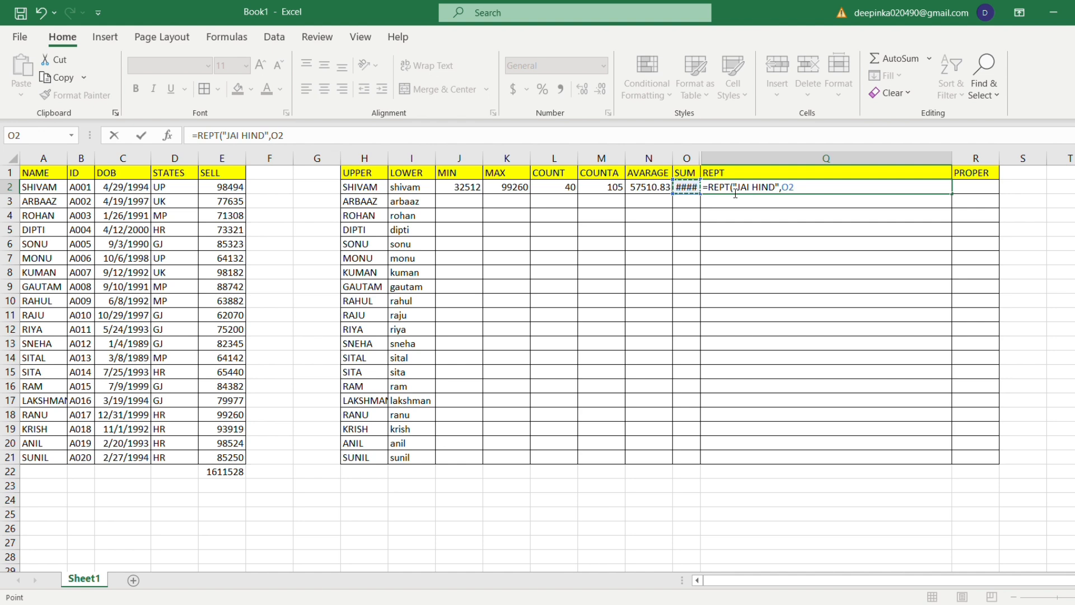
{"action": "key", "text": "Right"}
{"action": "key", "text": "BackSpace"}
{"action": "key", "text": "BackSpace"}
{"action": "type", "text": "10"}
{"action": "key", "text": "Return"}
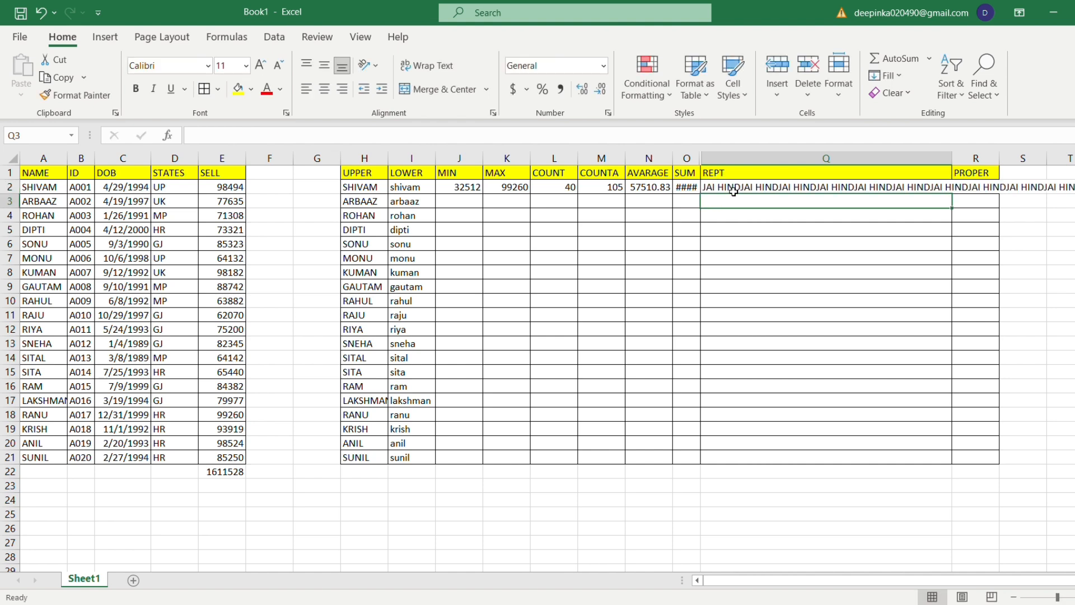
Step: AutoFit the SUM column O and the REPT column Q to their contents
{"action": "left_click", "coordinate": [734, 191]}
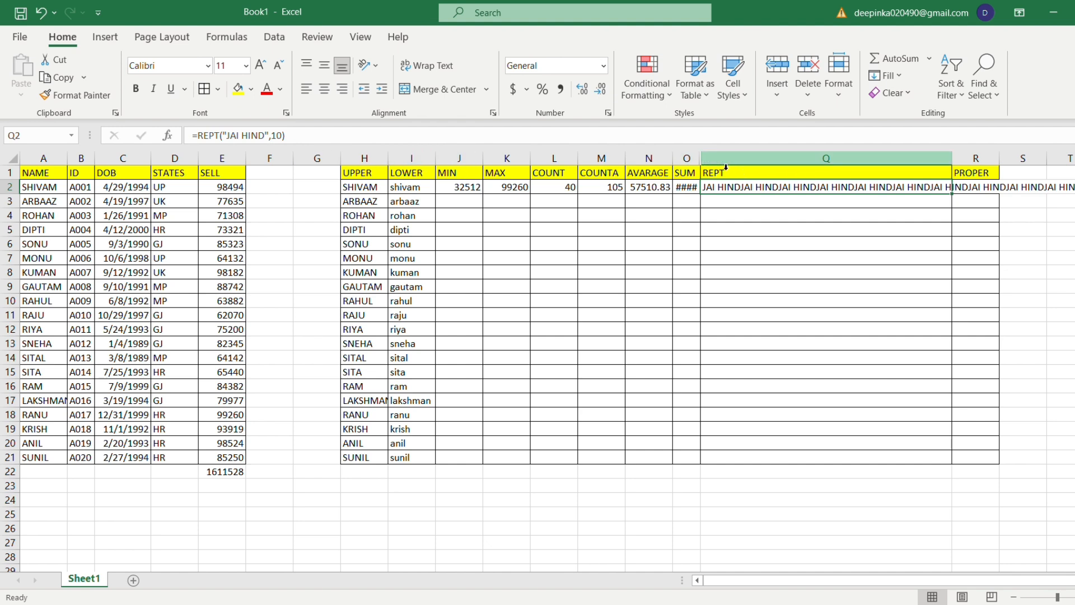
{"action": "double_click", "coordinate": [701, 165]}
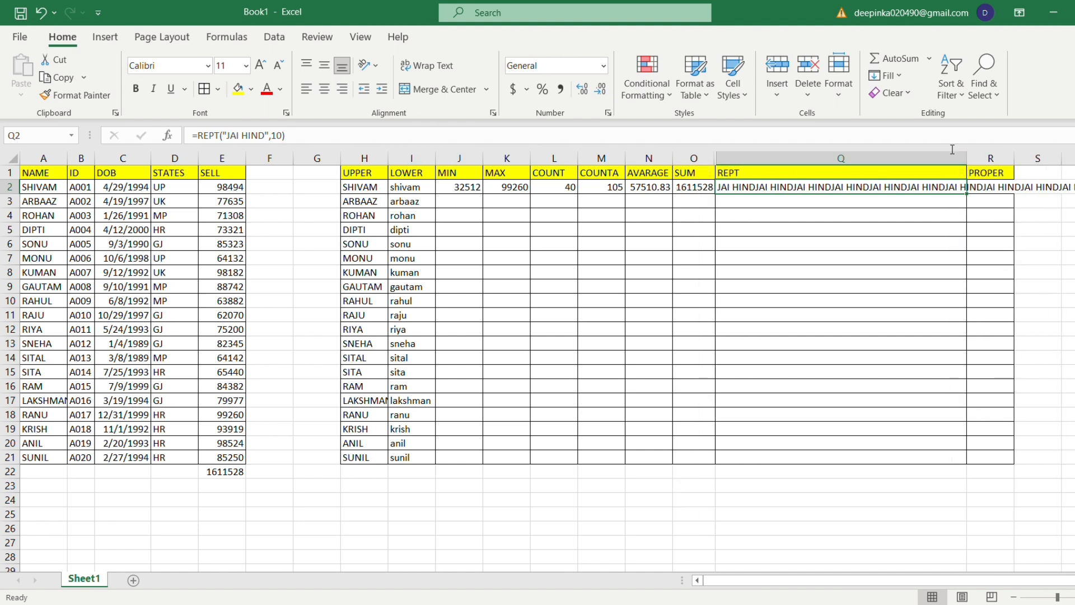
{"action": "double_click", "coordinate": [968, 158]}
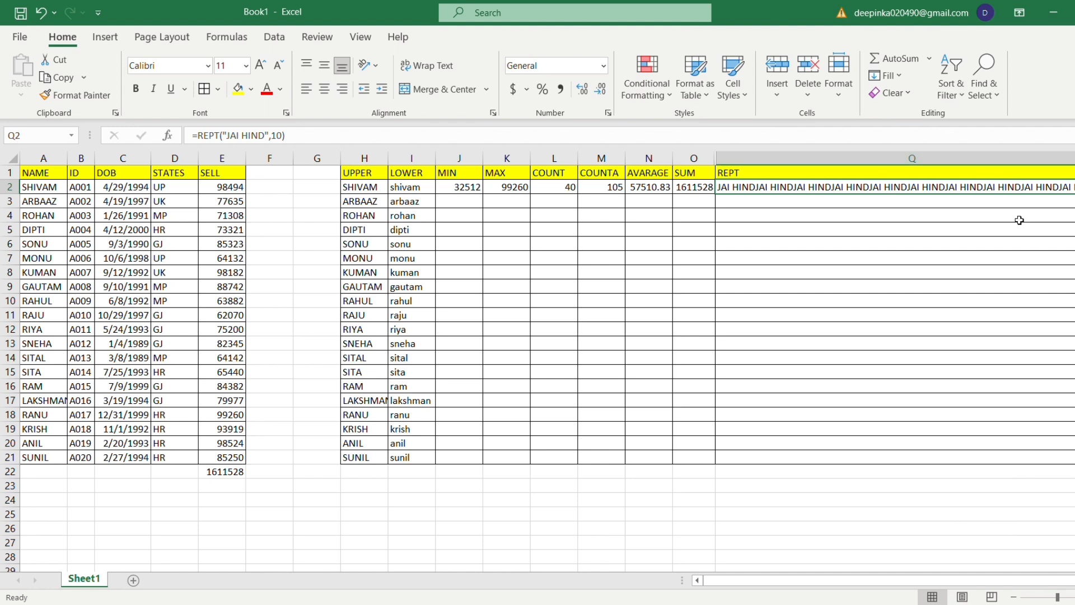
Step: Examine the full repeated text in Q2 by moving along row 2 beyond the REPT column
{"action": "key", "text": "Right"}
{"action": "key", "text": "Right"}
{"action": "key", "text": "Right"}
{"action": "key", "text": "Right"}
{"action": "key", "text": "Right"}
{"action": "key", "text": "Right"}
{"action": "key", "text": "Right"}
{"action": "key", "text": "Right"}
{"action": "key", "text": "Left"}
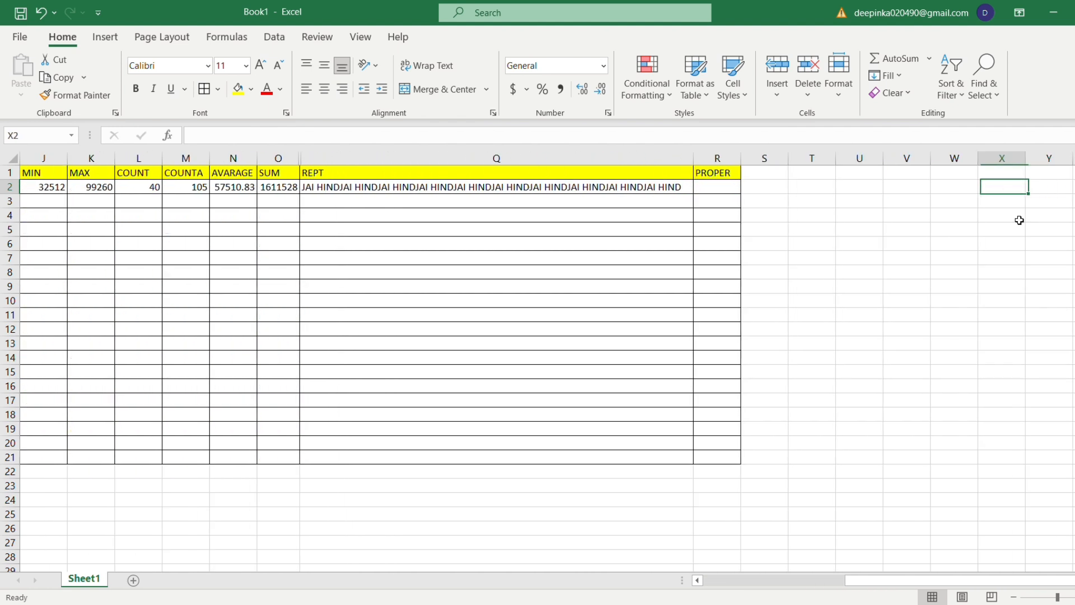
{"action": "key", "text": "Left"}
{"action": "key", "text": "Left"}
{"action": "key", "text": "Left"}
{"action": "key", "text": "Left"}
{"action": "key", "text": "Left"}
{"action": "key", "text": "Left"}
{"action": "key", "text": "Left"}
{"action": "key", "text": "Left"}
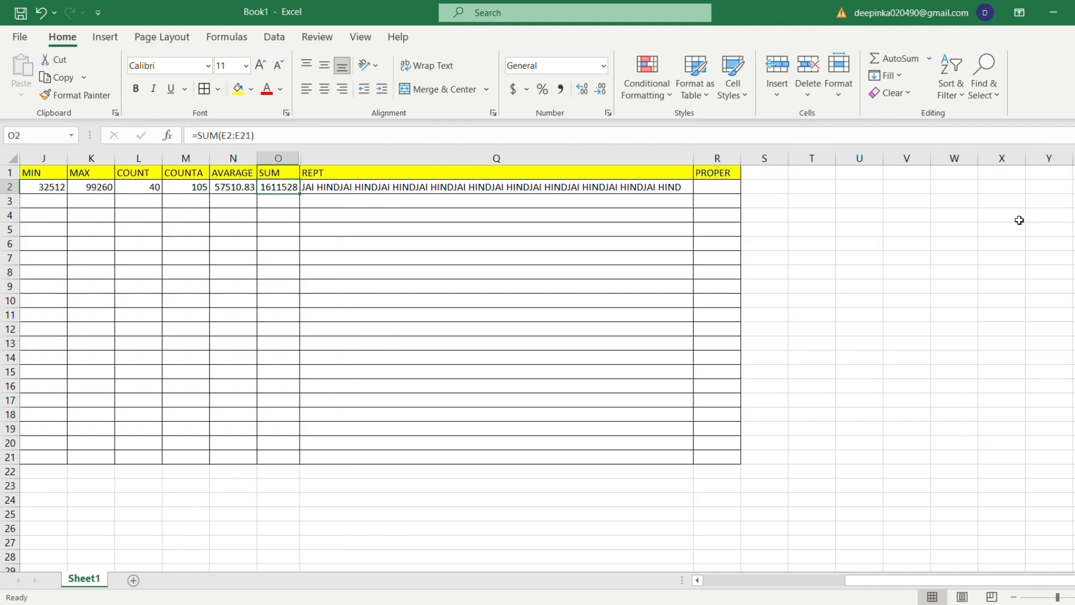
{"action": "key", "text": "Right"}
{"action": "key", "text": "Right"}
{"action": "key", "text": "Right"}
{"action": "key", "text": "Right"}
{"action": "key", "text": "Right"}
{"action": "key", "text": "Right"}
{"action": "key", "text": "Right"}
{"action": "key", "text": "Right"}
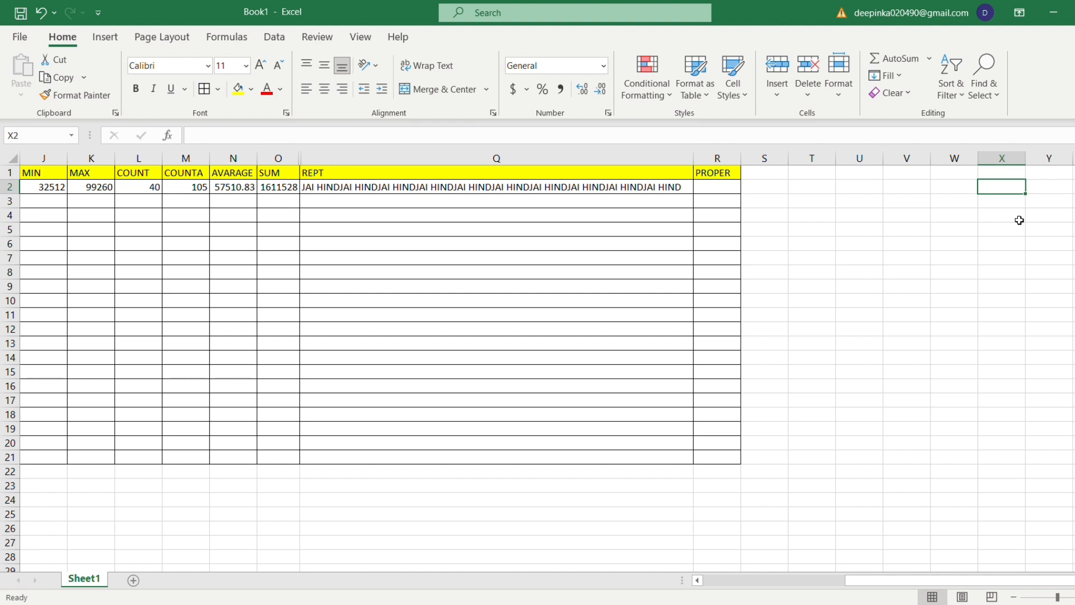
Step: Narrow the REPT column Q to about the width of its header and look along row 2
{"action": "left_click_drag", "start_coordinate": [693, 160], "coordinate": [339, 159]}
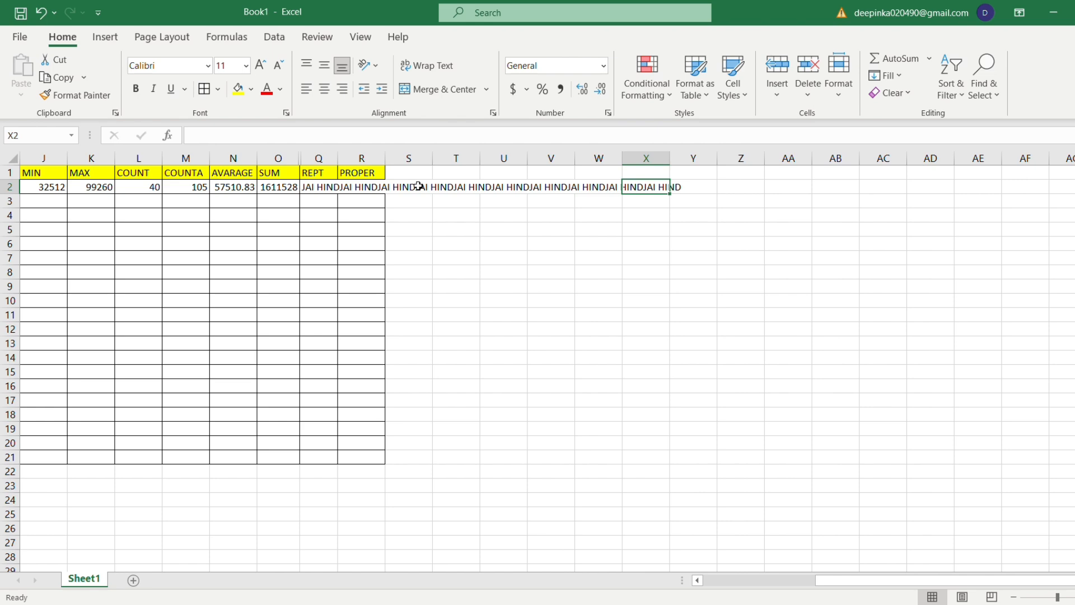
{"action": "key", "text": "Right"}
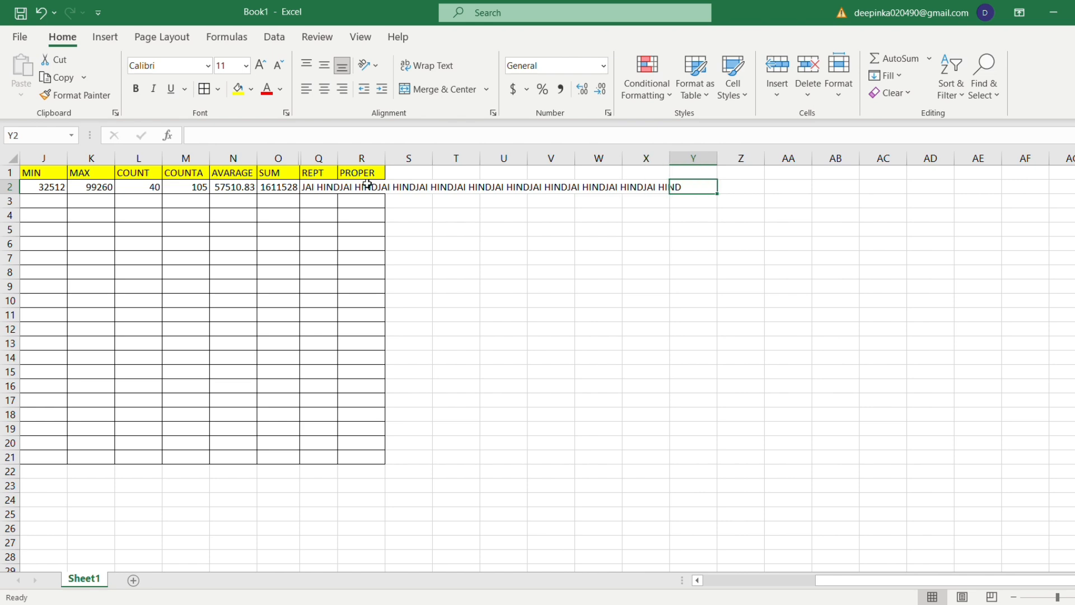
{"action": "key", "text": "Left"}
{"action": "key", "text": "Left"}
{"action": "key", "text": "Left"}
{"action": "key", "text": "Left"}
{"action": "key", "text": "Left"}
{"action": "key", "text": "Left"}
{"action": "key", "text": "Left"}
{"action": "key", "text": "Left"}
{"action": "key", "text": "Left"}
{"action": "key", "text": "Left"}
{"action": "key", "text": "Left"}
{"action": "key", "text": "Left"}
{"action": "key", "text": "Left"}
{"action": "key", "text": "Left"}
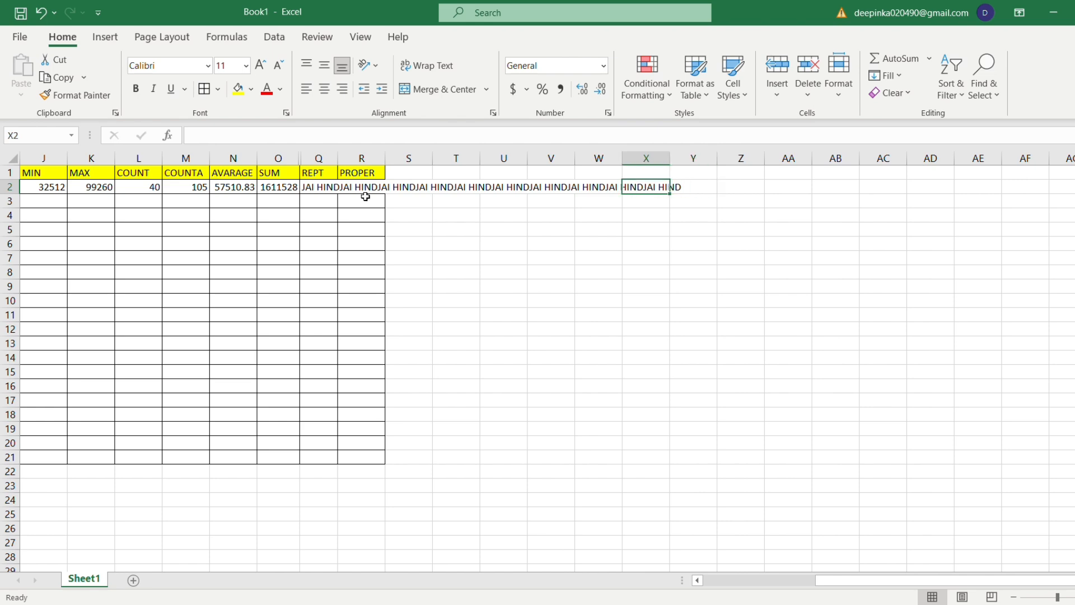
{"action": "key", "text": "Left"}
{"action": "key", "text": "Left"}
{"action": "key", "text": "Left"}
{"action": "key", "text": "Left"}
{"action": "key", "text": "Left"}
{"action": "key", "text": "Left"}
{"action": "key", "text": "Left"}
{"action": "key", "text": "Left"}
{"action": "key", "text": "Left"}
{"action": "key", "text": "Right"}
{"action": "key", "text": "Right"}
{"action": "key", "text": "Right"}
{"action": "key", "text": "Right"}
{"action": "key", "text": "Right"}
{"action": "key", "text": "Right"}
{"action": "key", "text": "Right"}
{"action": "key", "text": "Right"}
{"action": "key", "text": "Right"}
{"action": "key", "text": "Right"}
{"action": "key", "text": "Right"}
{"action": "key", "text": "Right"}
{"action": "key", "text": "Right"}
{"action": "key", "text": "Right"}
{"action": "key", "text": "Right"}
{"action": "key", "text": "Right"}
{"action": "key", "text": "Right"}
{"action": "key", "text": "Right"}
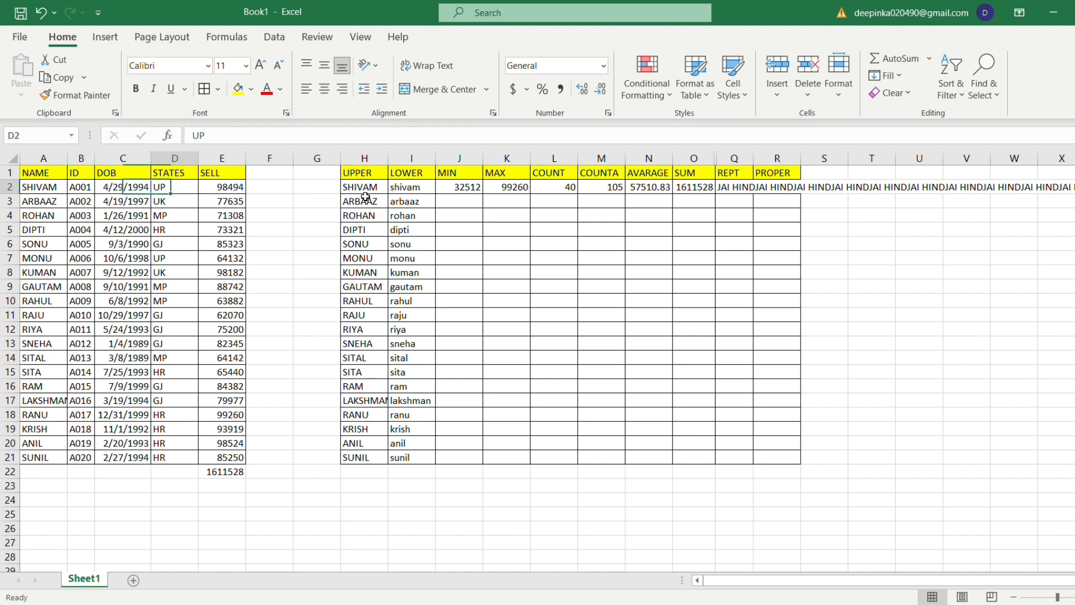
{"action": "key", "text": "Right"}
Step: Clear the REPT formula from Q2
{"action": "key", "text": "Left"}
{"action": "key", "text": "Left"}
{"action": "key", "text": "Left"}
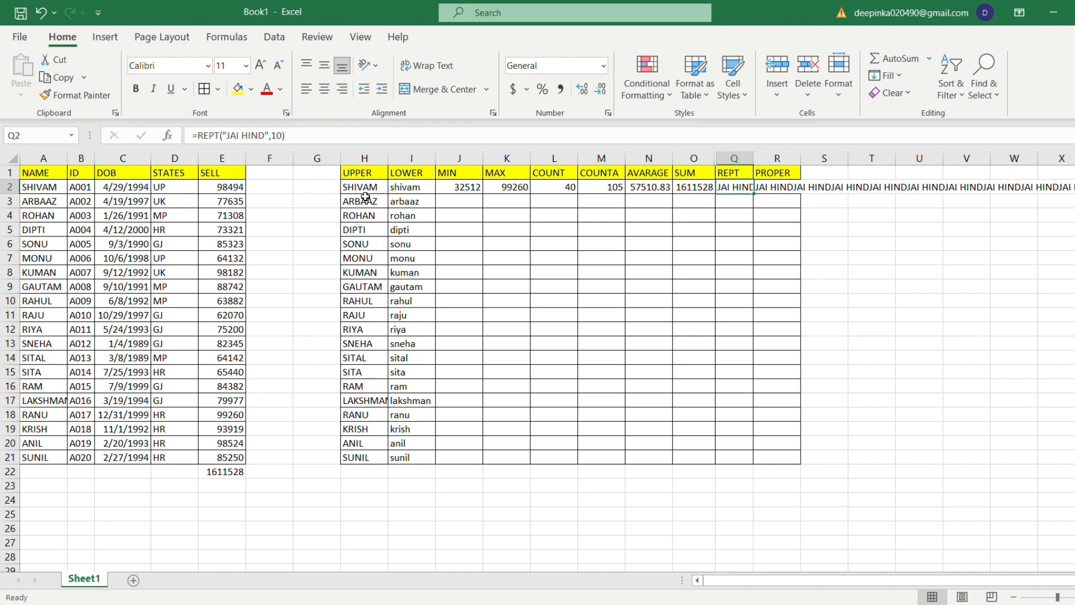
{"action": "key", "text": "BackSpace"}
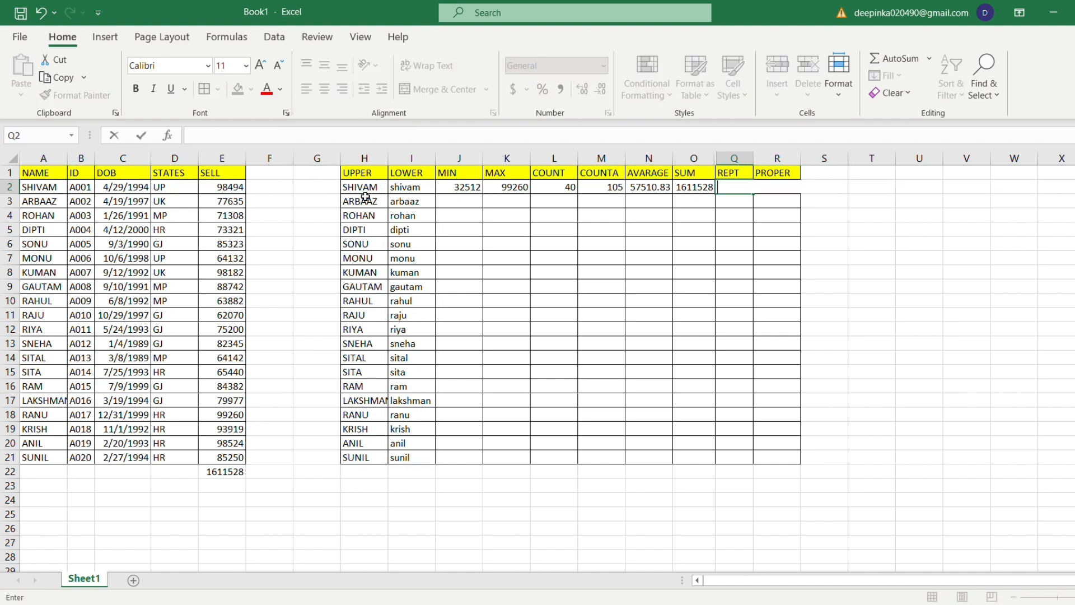
{"action": "key", "text": "Return"}
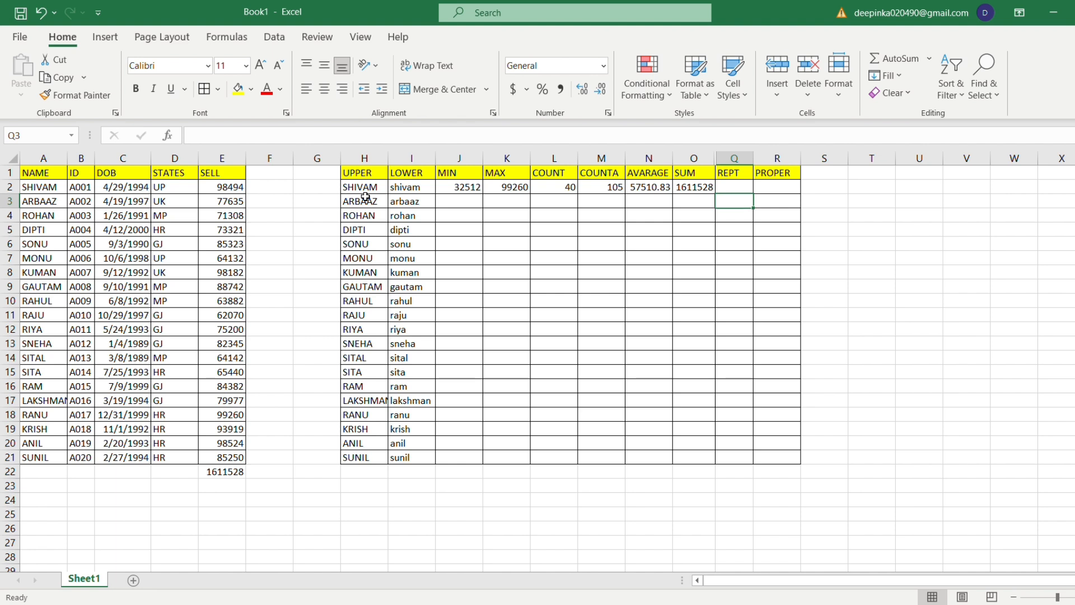
Step: Enter =PROPER(H2#) in R2 to convert the whole spilled list of UPPER names to proper case
{"action": "key", "text": "Right"}
{"action": "key", "text": "Up"}
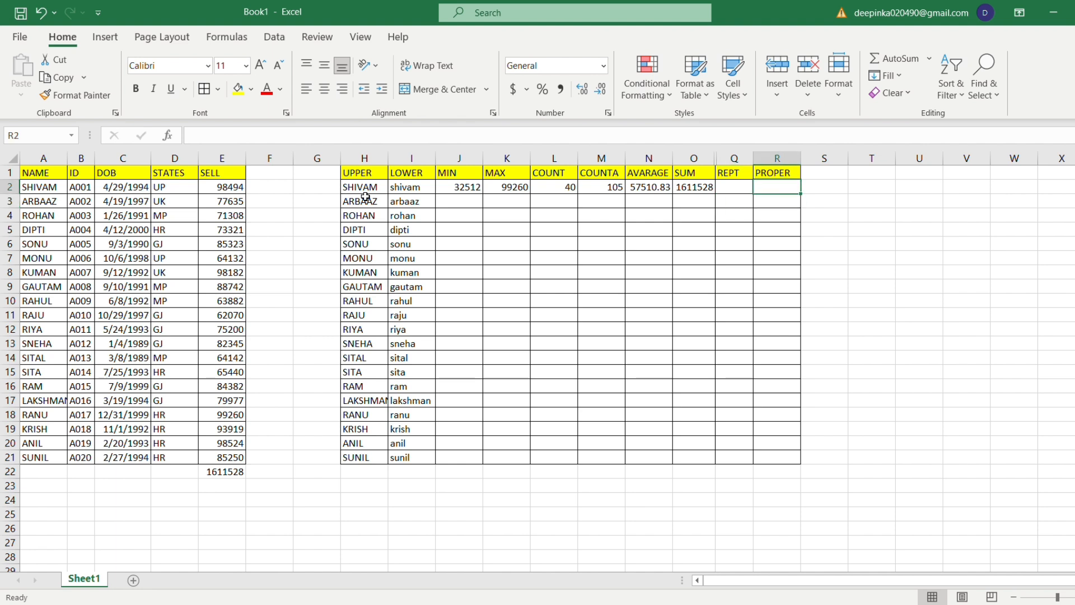
{"action": "type", "text": "="}
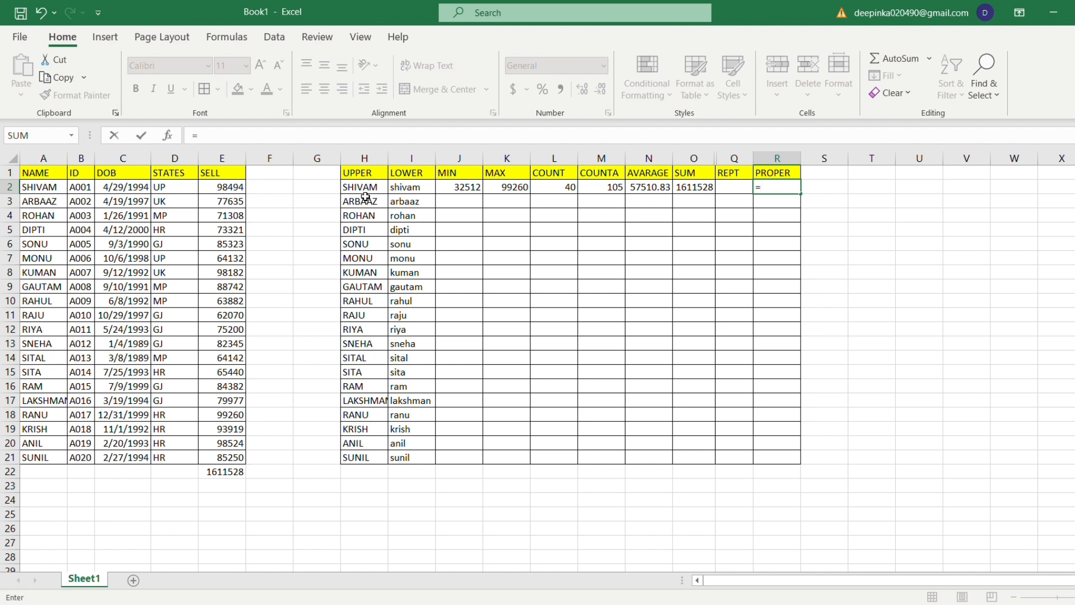
{"action": "type", "text": "PROPER("}
{"action": "key", "text": "Left"}
{"action": "key", "text": "Left"}
{"action": "key", "text": "Left"}
{"action": "key", "text": "Left"}
{"action": "key", "text": "Left"}
{"action": "key", "text": "Left"}
{"action": "key", "text": "Left"}
{"action": "key", "text": "Left"}
{"action": "key", "text": "Left"}
{"action": "key", "text": "Left"}
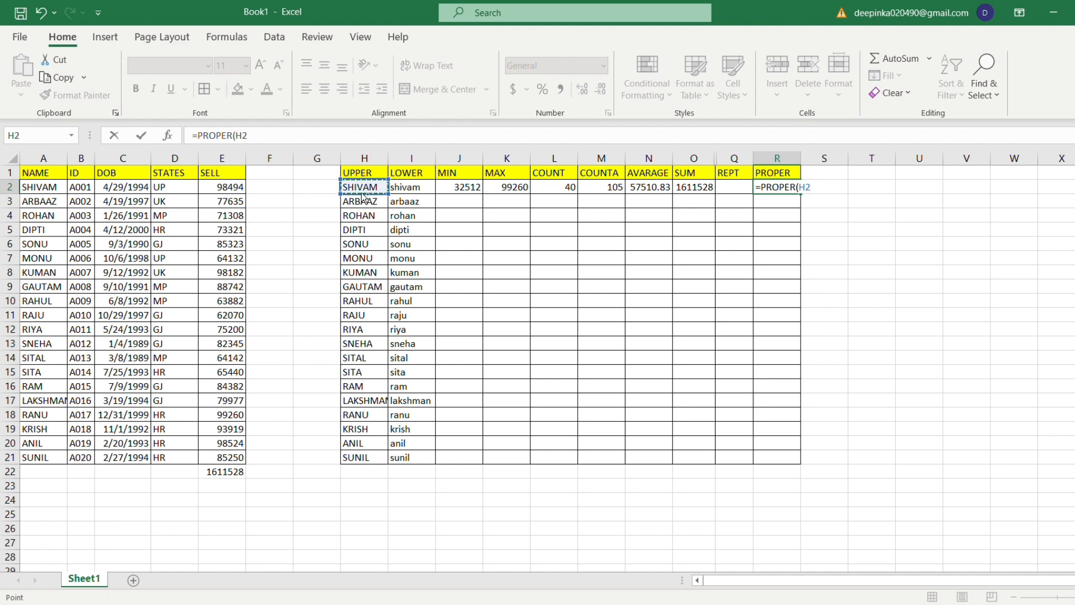
{"action": "type", "text": "#"}
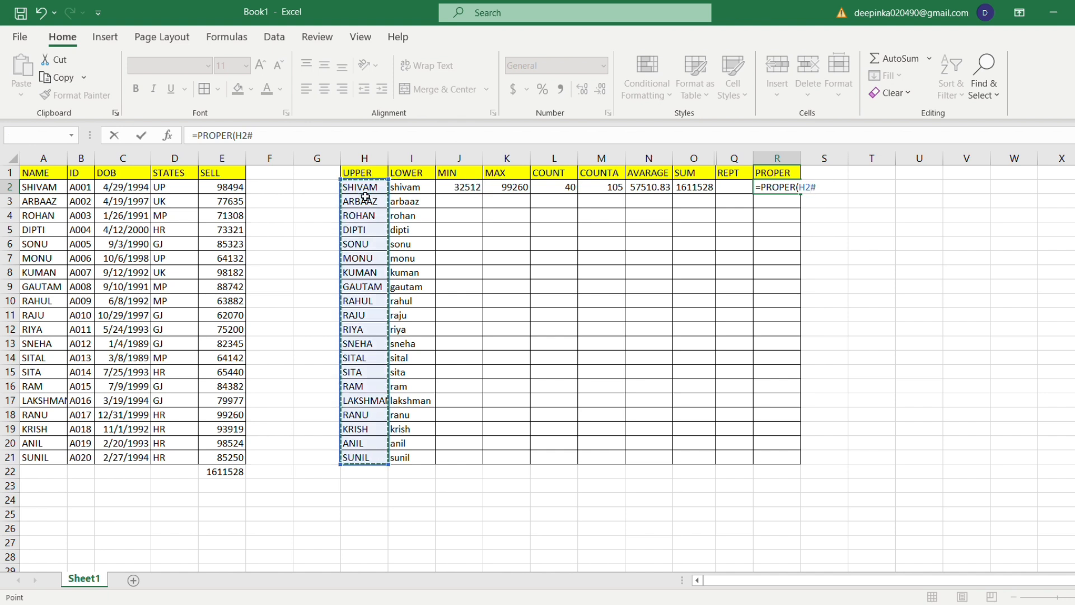
{"action": "key", "text": "Return"}
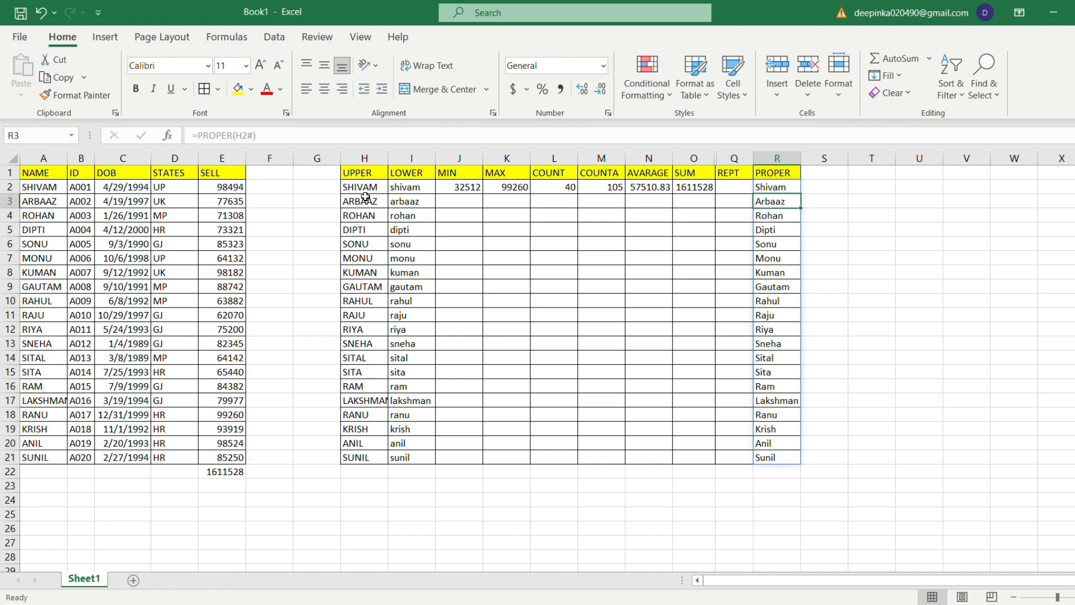
Step: Enter =PROPER(I2#) in S1 to convert the whole spilled list of LOWER names to proper case
{"action": "key", "text": "Right"}
{"action": "key", "text": "Up"}
{"action": "key", "text": "Up"}
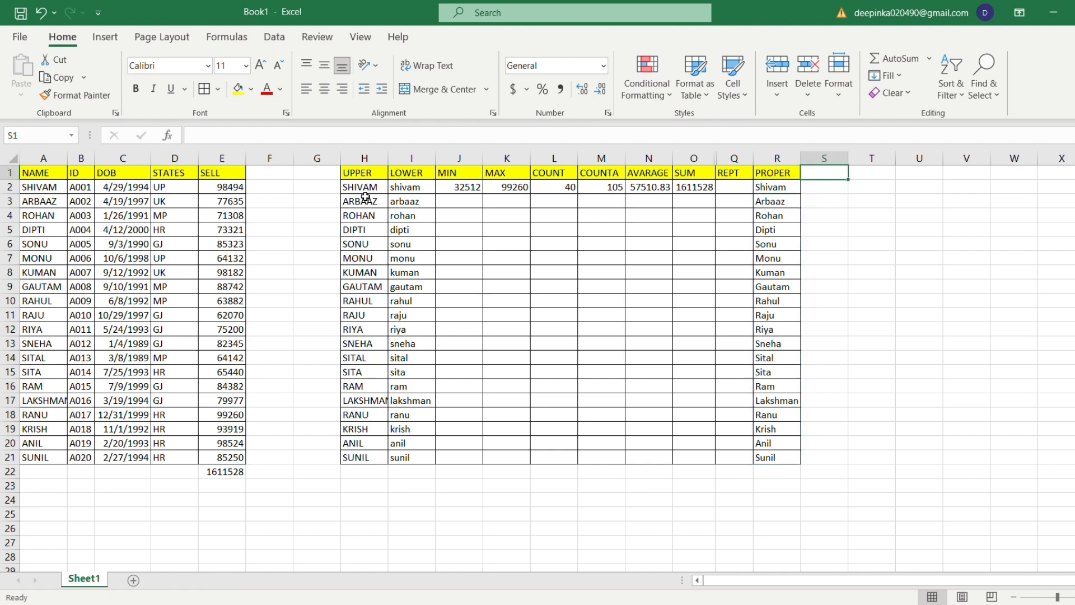
{"action": "type", "text": "=PE"}
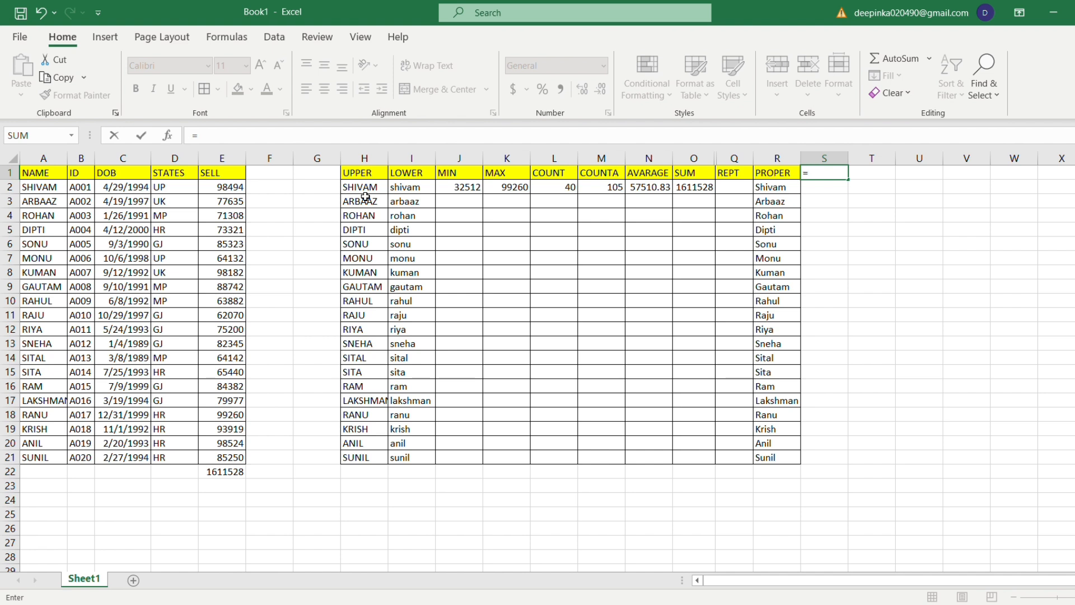
{"action": "key", "text": "BackSpace"}
{"action": "type", "text": "RFO"}
{"action": "key", "text": "BackSpace"}
{"action": "key", "text": "BackSpace"}
{"action": "key", "text": "BackSpace"}
{"action": "type", "text": "R"}
{"action": "key", "text": "Tab"}
{"action": "key", "text": "Left"}
{"action": "key", "text": "Left"}
{"action": "key", "text": "Left"}
{"action": "key", "text": "Left"}
{"action": "key", "text": "Left"}
{"action": "key", "text": "Left"}
{"action": "key", "text": "Left"}
{"action": "key", "text": "Left"}
{"action": "key", "text": "Left"}
{"action": "key", "text": "Left"}
{"action": "key", "text": "Left"}
{"action": "key", "text": "Left"}
{"action": "key", "text": "Left"}
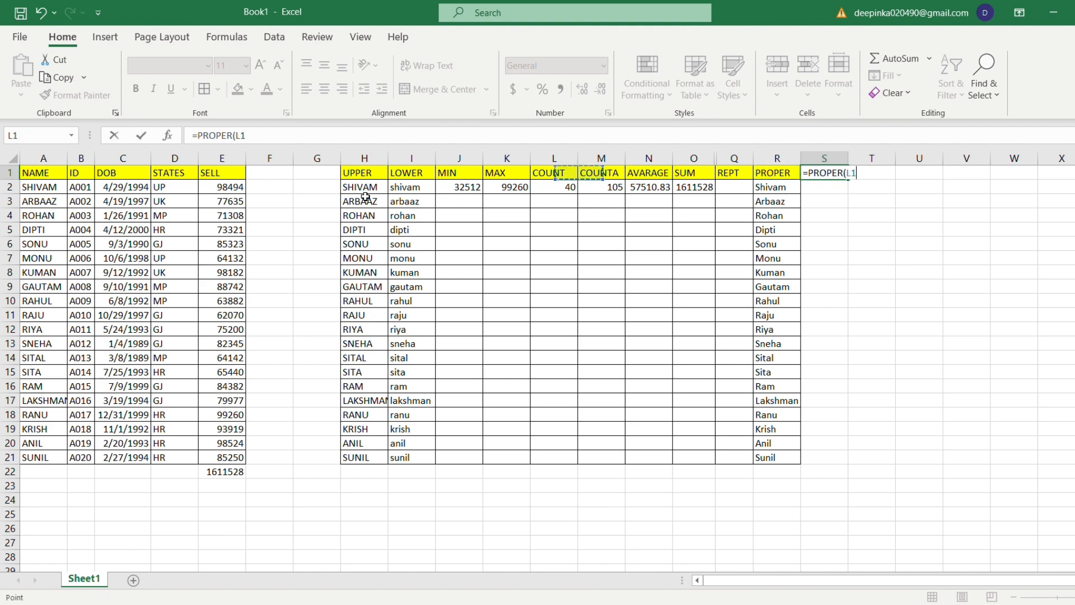
{"action": "key", "text": "Right"}
{"action": "key", "text": "Right"}
{"action": "key", "text": "Right"}
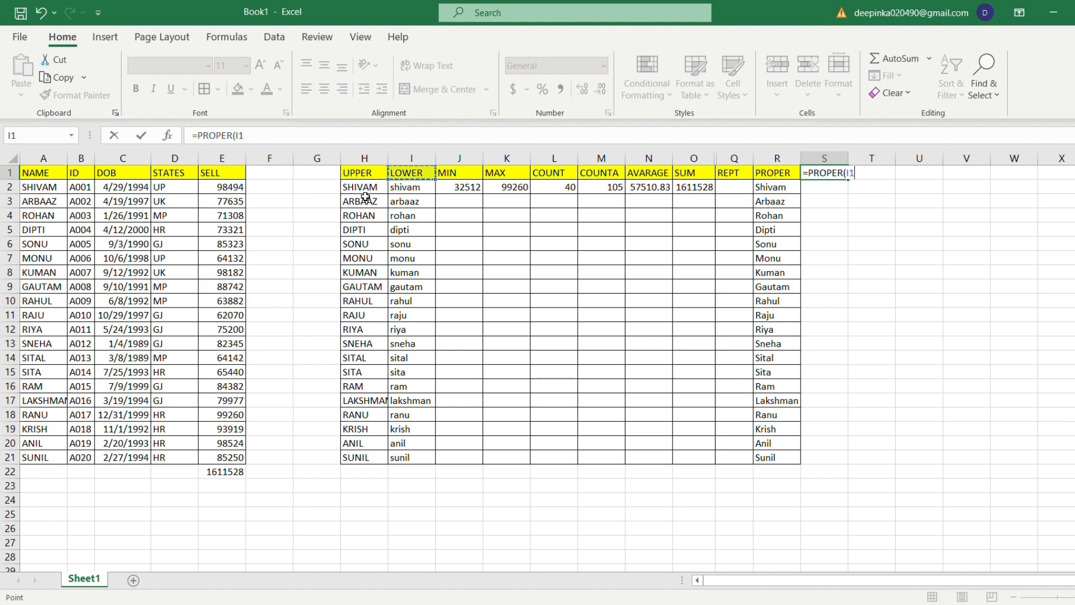
{"action": "key", "text": "Down"}
{"action": "type", "text": "#"}
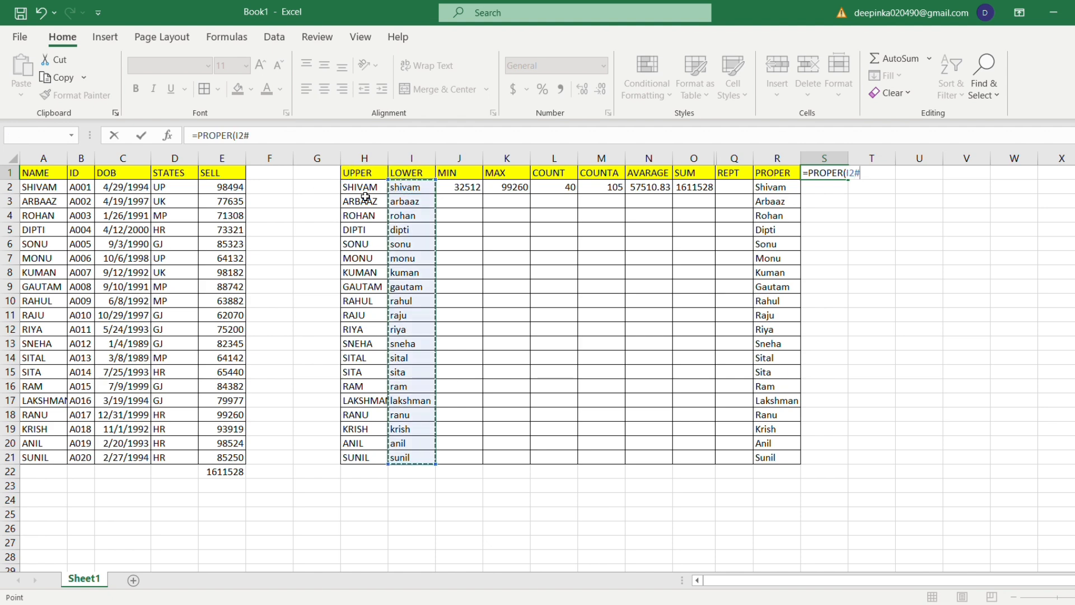
{"action": "key", "text": "Return"}
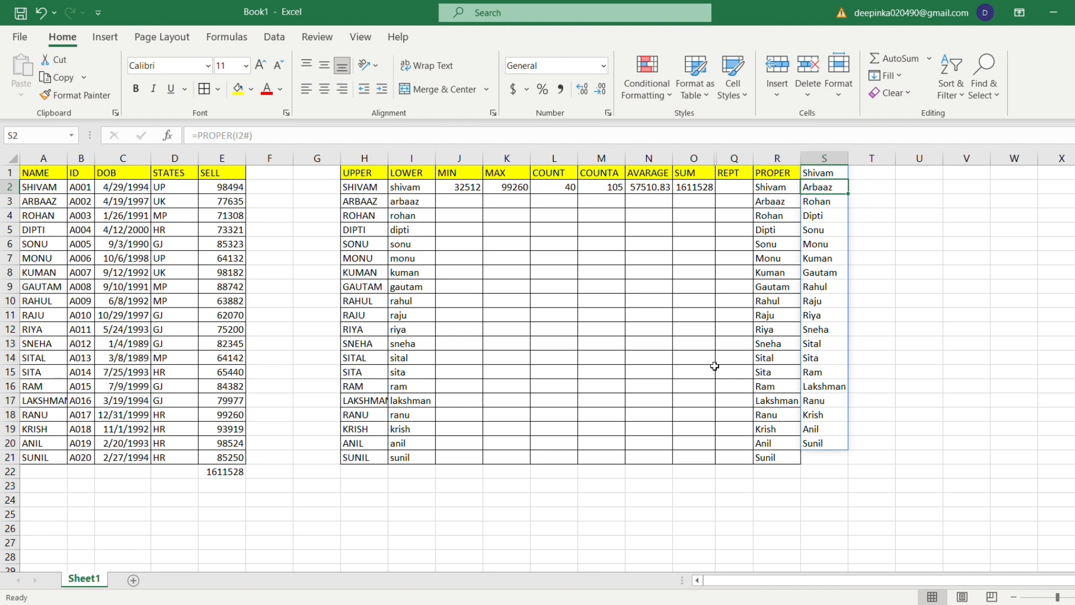
Step: Examine the original names down the NAME column from row 2 to row 17
{"action": "key", "text": "ctrl+Left"}
{"action": "key", "text": "ctrl+Left"}
{"action": "key", "text": "ctrl+Left"}
{"action": "key", "text": "ctrl+Left"}
{"action": "key", "text": "ctrl+Left"}
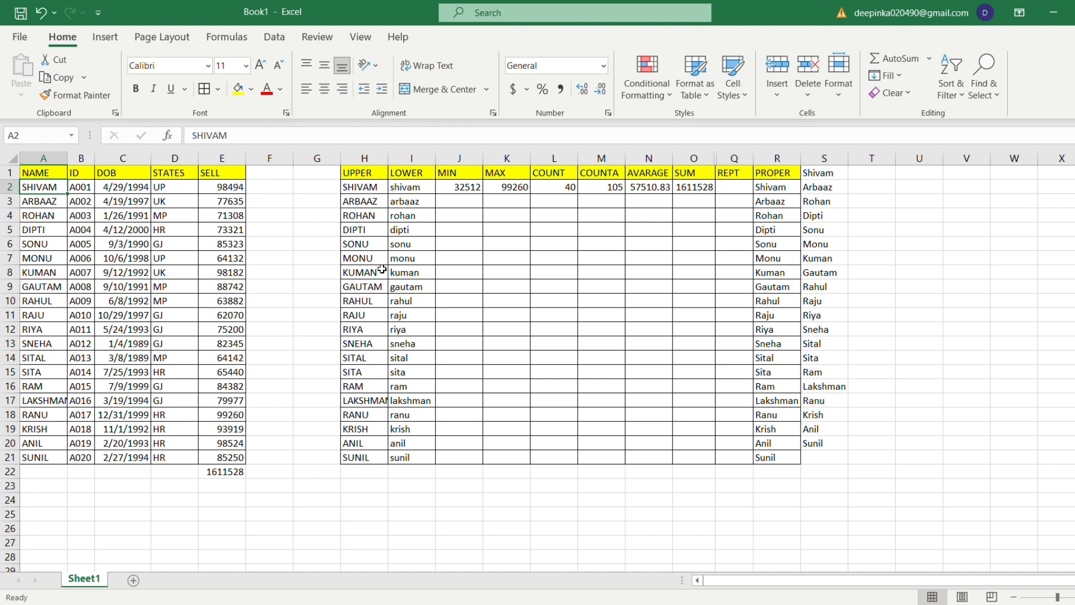
{"action": "key", "text": "Down"}
{"action": "key", "text": "Down"}
{"action": "key", "text": "Down"}
{"action": "key", "text": "Down"}
{"action": "key", "text": "Down"}
{"action": "key", "text": "Down"}
{"action": "key", "text": "Down"}
{"action": "key", "text": "Down"}
{"action": "key", "text": "Down"}
{"action": "key", "text": "Down"}
{"action": "key", "text": "Down"}
{"action": "key", "text": "Down"}
{"action": "key", "text": "Down"}
{"action": "key", "text": "Down"}
{"action": "key", "text": "Down"}
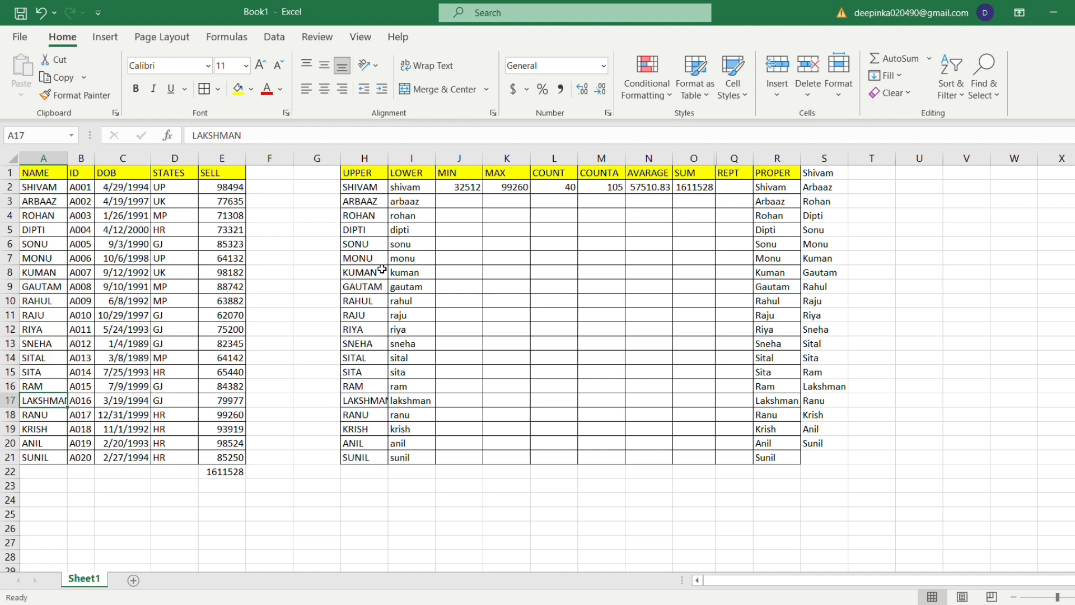
Step: Enter =REPT(" PLEASE SUBSCRIBE ", 10000) in the empty cell L23 below the results table
{"action": "key", "text": "Right"}
{"action": "key", "text": "Right"}
{"action": "key", "text": "Right"}
{"action": "key", "text": "Right"}
{"action": "key", "text": "Right"}
{"action": "key", "text": "Right"}
{"action": "key", "text": "Right"}
{"action": "key", "text": "Right"}
{"action": "key", "text": "Right"}
{"action": "key", "text": "Right"}
{"action": "key", "text": "Right"}
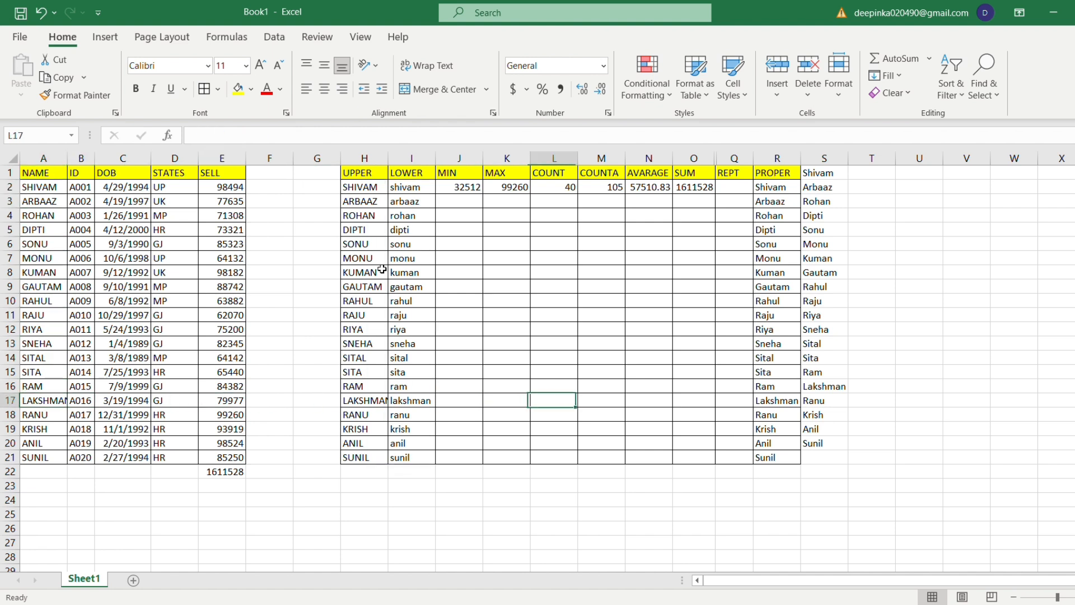
{"action": "key", "text": "Down"}
{"action": "key", "text": "Down"}
{"action": "key", "text": "Down"}
{"action": "key", "text": "Down"}
{"action": "key", "text": "Down"}
{"action": "key", "text": "Down"}
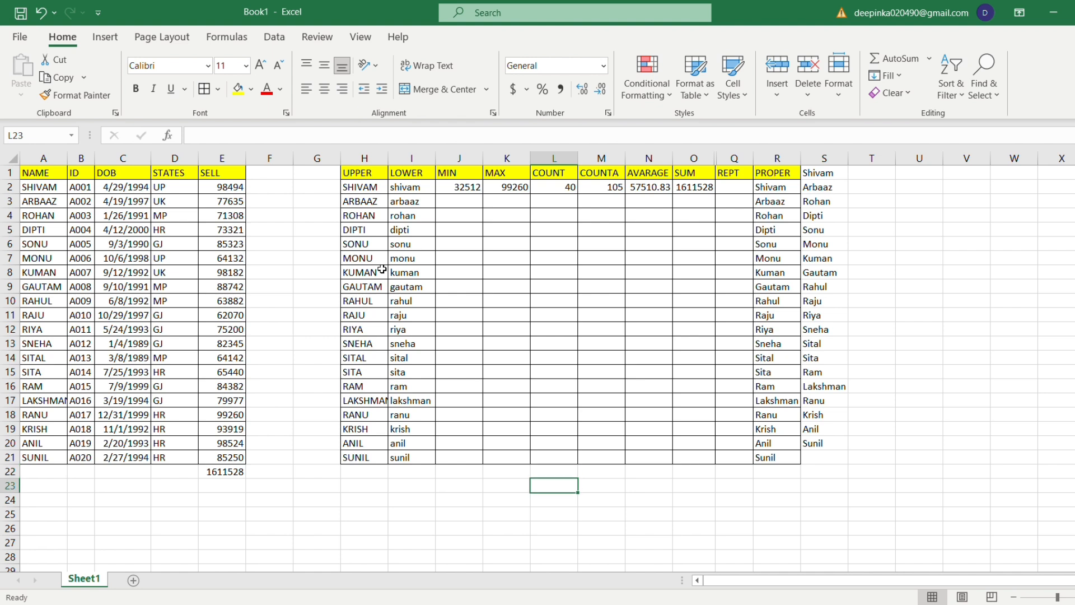
{"action": "type", "text": "=REPT"}
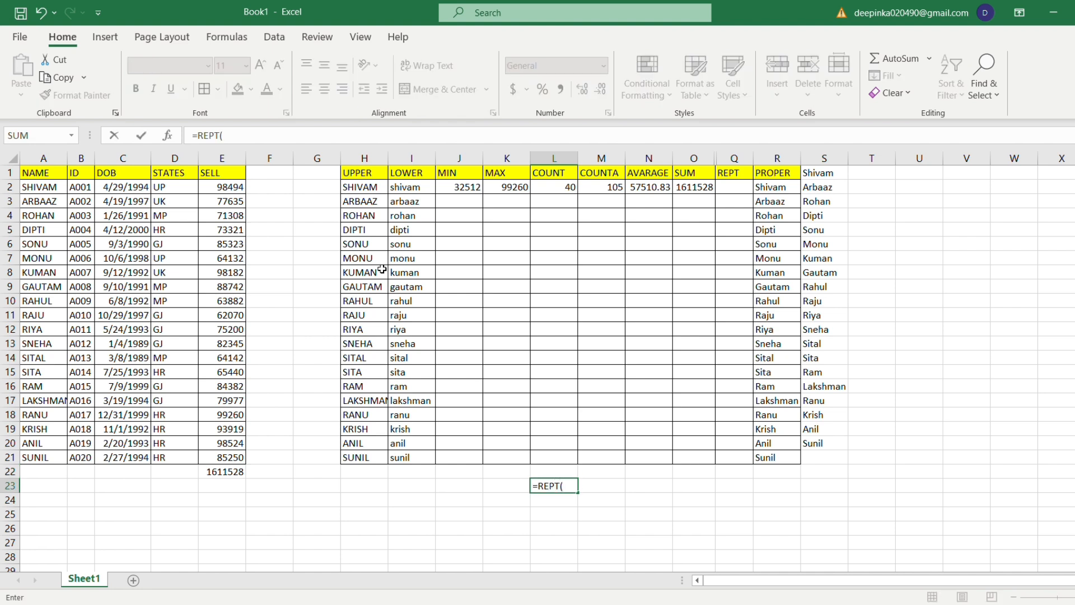
{"action": "type", "text": "( "}
{"action": "type", "text": " PLEASE SUBS"}
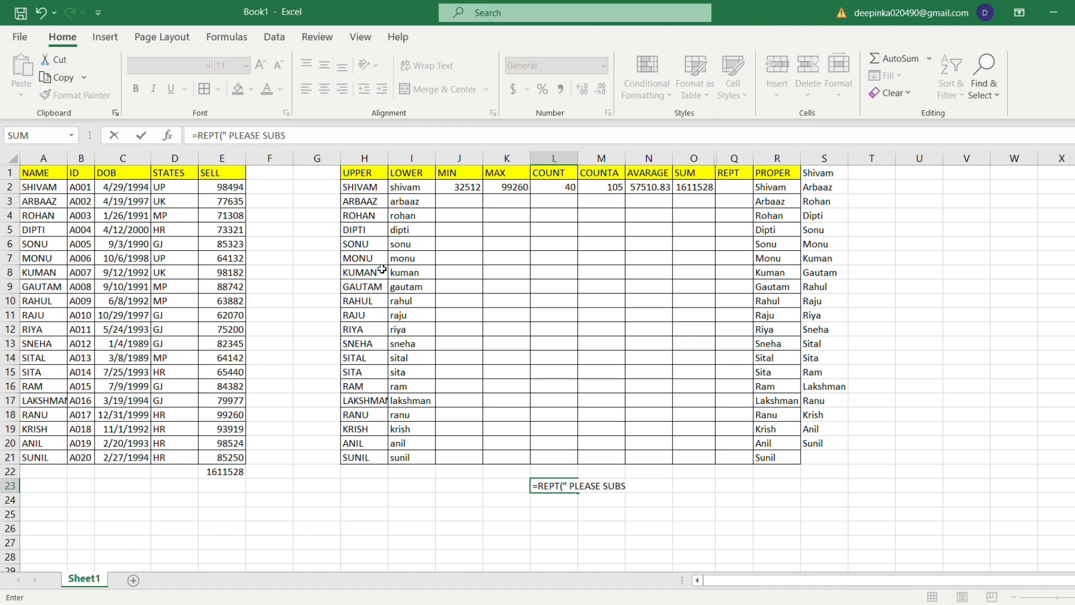
{"action": "type", "text": "CRIBE \", 10000"}
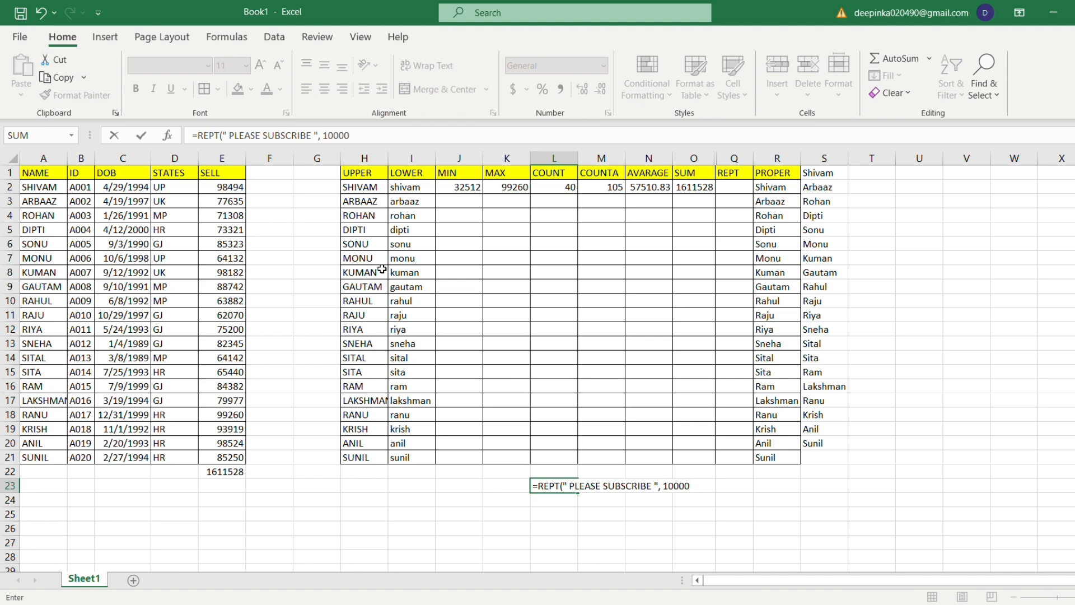
{"action": "key", "text": "Return"}
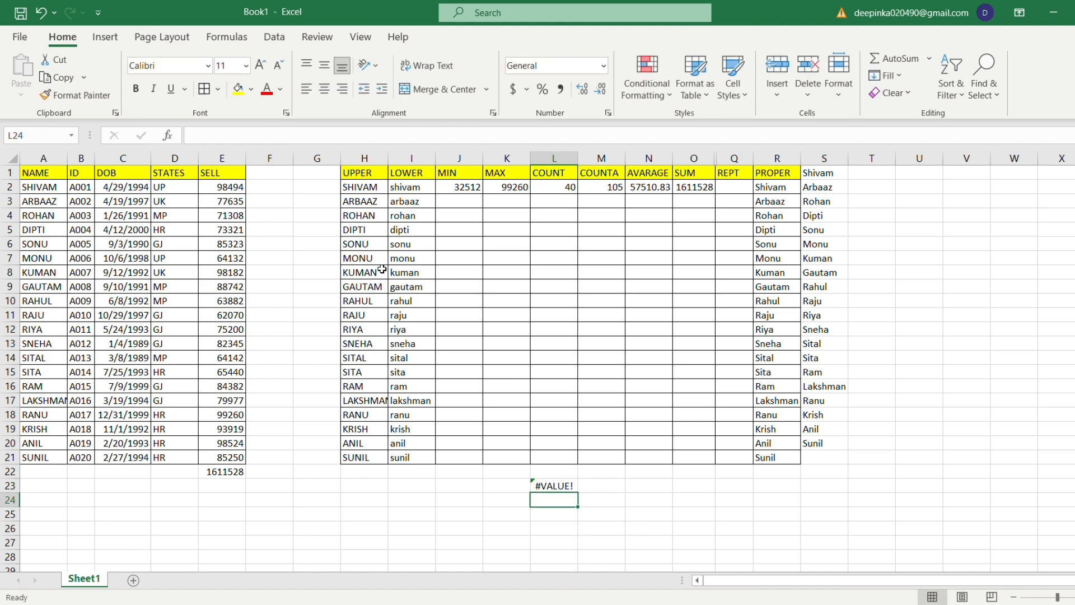
Step: Reduce the repeat count in L23's REPT formula to 100
{"action": "key", "text": "Up"}
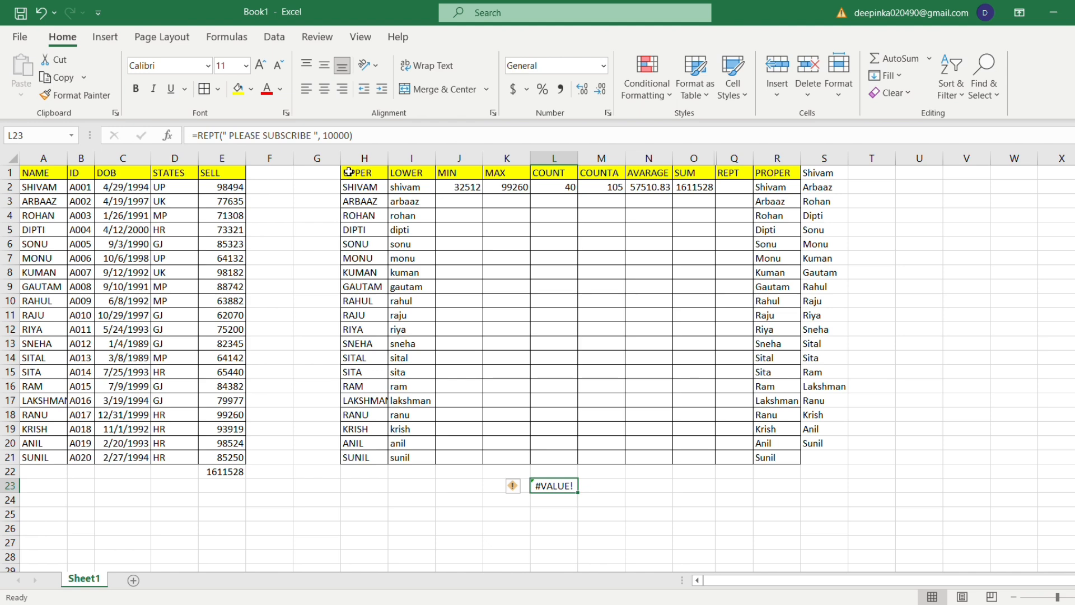
{"action": "left_click", "coordinate": [339, 136]}
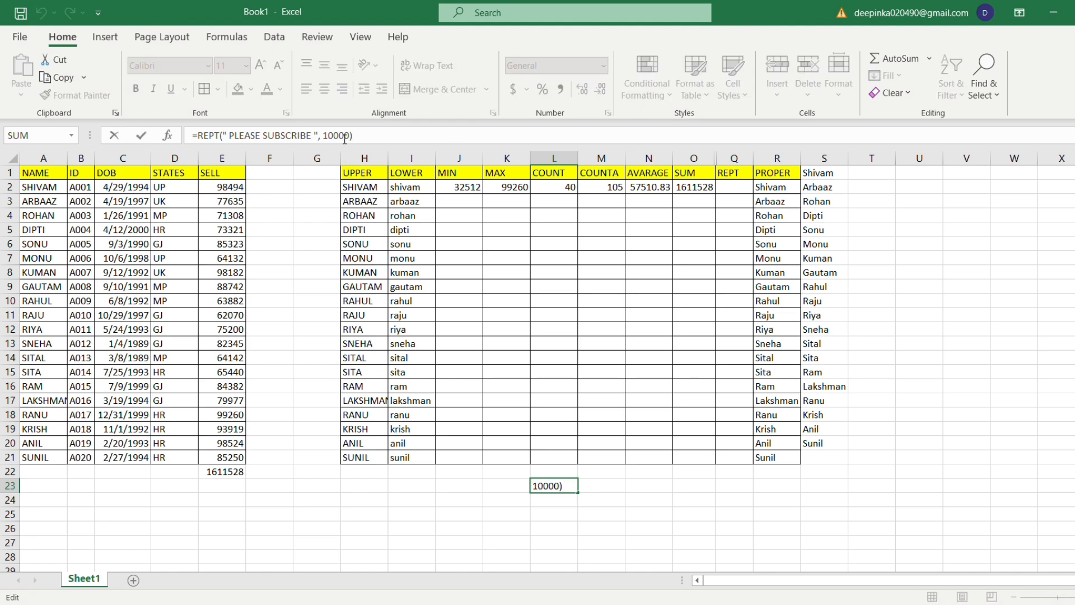
{"action": "key", "text": "BackSpace"}
{"action": "key", "text": "BackSpace"}
{"action": "key", "text": "Return"}
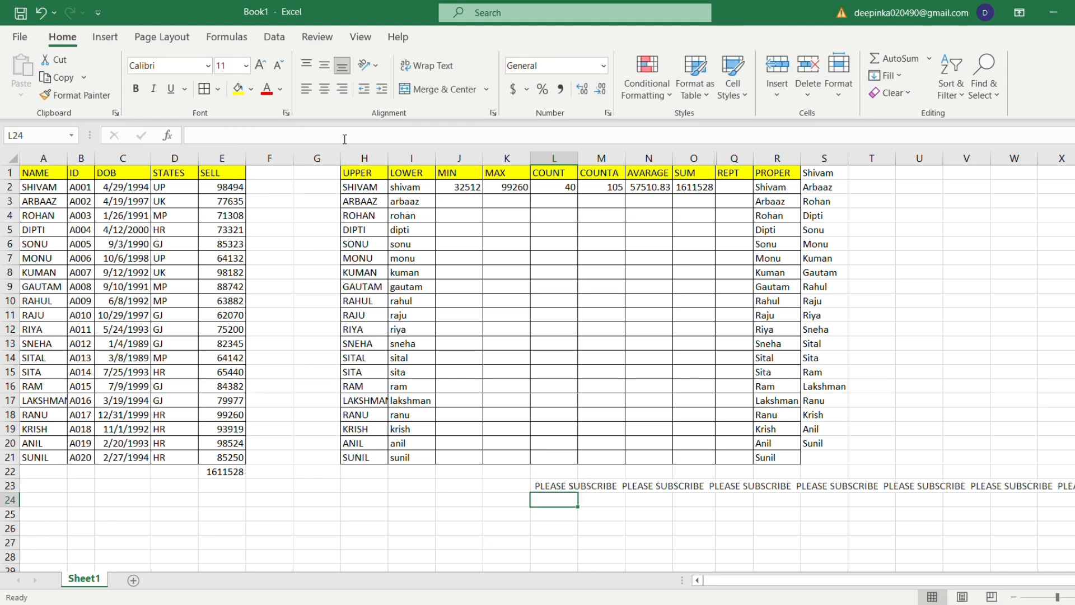
Step: Examine the repeated text along row 23 from column L to column S
{"action": "key", "text": "Right"}
{"action": "key", "text": "Up"}
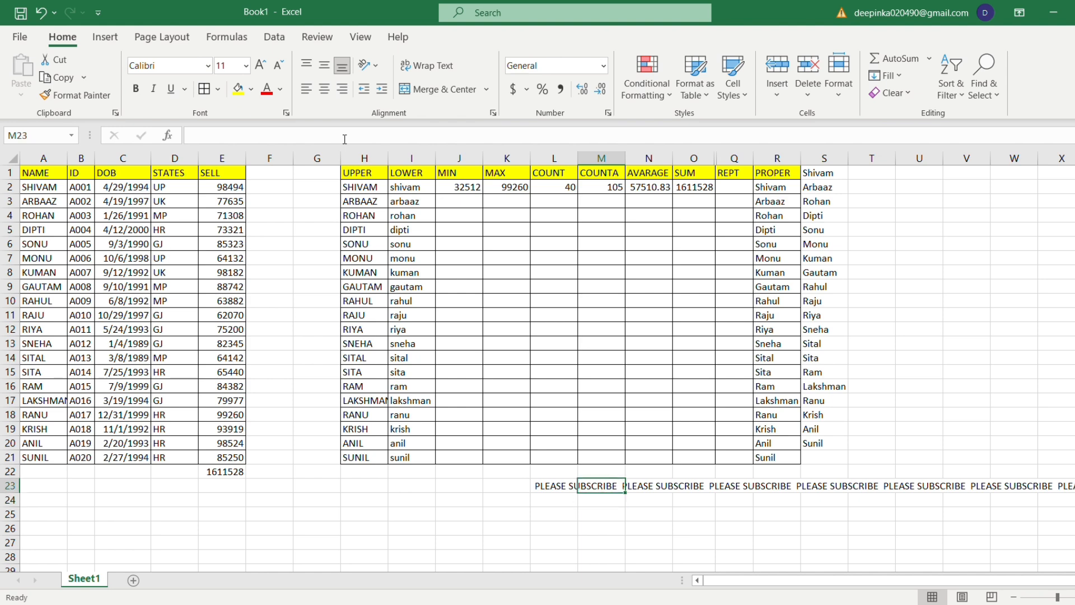
{"action": "key", "text": "Left"}
{"action": "key", "text": "Right"}
{"action": "key", "text": "Right"}
{"action": "key", "text": "Right"}
{"action": "key", "text": "Right"}
{"action": "key", "text": "Right"}
{"action": "key", "text": "Right"}
{"action": "key", "text": "Right"}
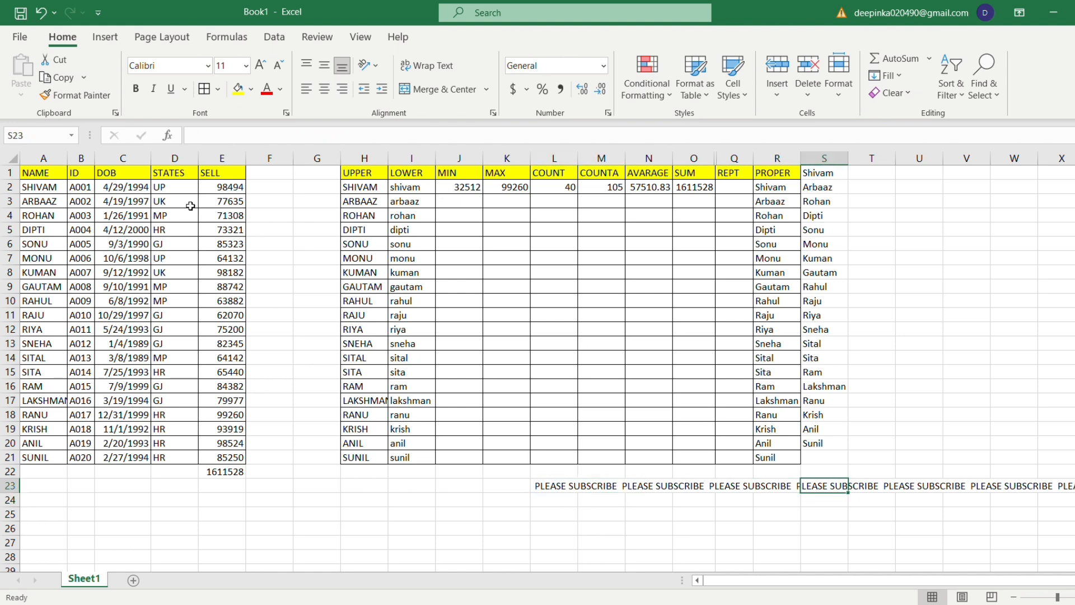
Step: Autofit column L to the repeated text in L23 and look along row 23 as far as column BQ
{"action": "double_click", "coordinate": [578, 165]}
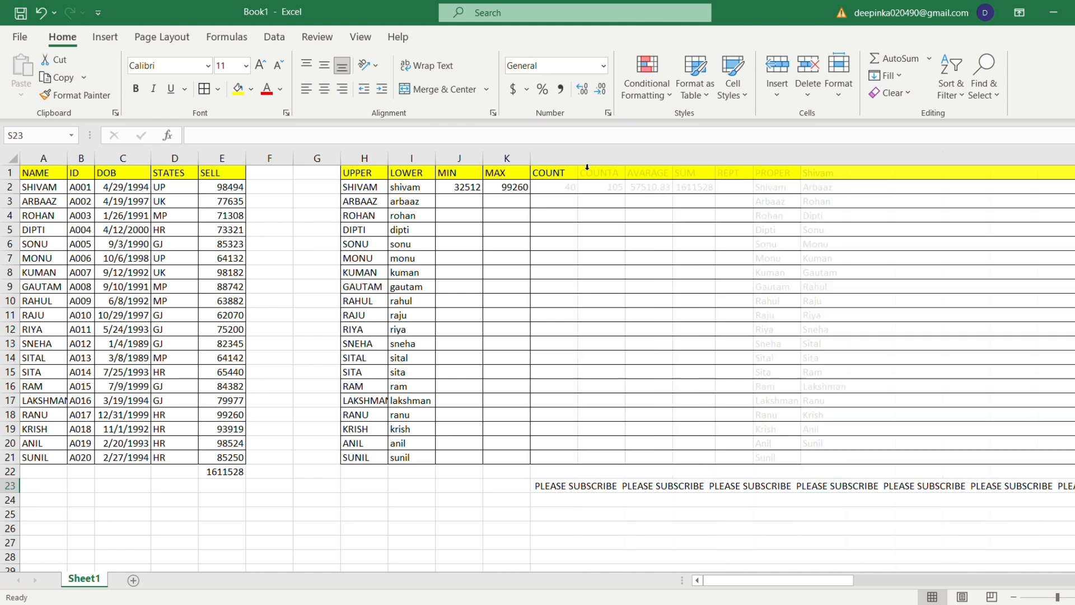
{"action": "key", "text": "Right"}
{"action": "key", "text": "Right"}
{"action": "key", "text": "Right"}
{"action": "key", "text": "Right"}
{"action": "key", "text": "Right"}
{"action": "key", "text": "Right"}
{"action": "key", "text": "Right"}
{"action": "key", "text": "Right"}
{"action": "key", "text": "Right"}
{"action": "key", "text": "Right"}
{"action": "key", "text": "Right"}
{"action": "key", "text": "Right"}
{"action": "key", "text": "Right"}
{"action": "key", "text": "Right"}
{"action": "key", "text": "Right"}
{"action": "key", "text": "Right"}
{"action": "key", "text": "Right"}
{"action": "key", "text": "Right"}
{"action": "key", "text": "Right"}
{"action": "key", "text": "Right"}
{"action": "key", "text": "Right"}
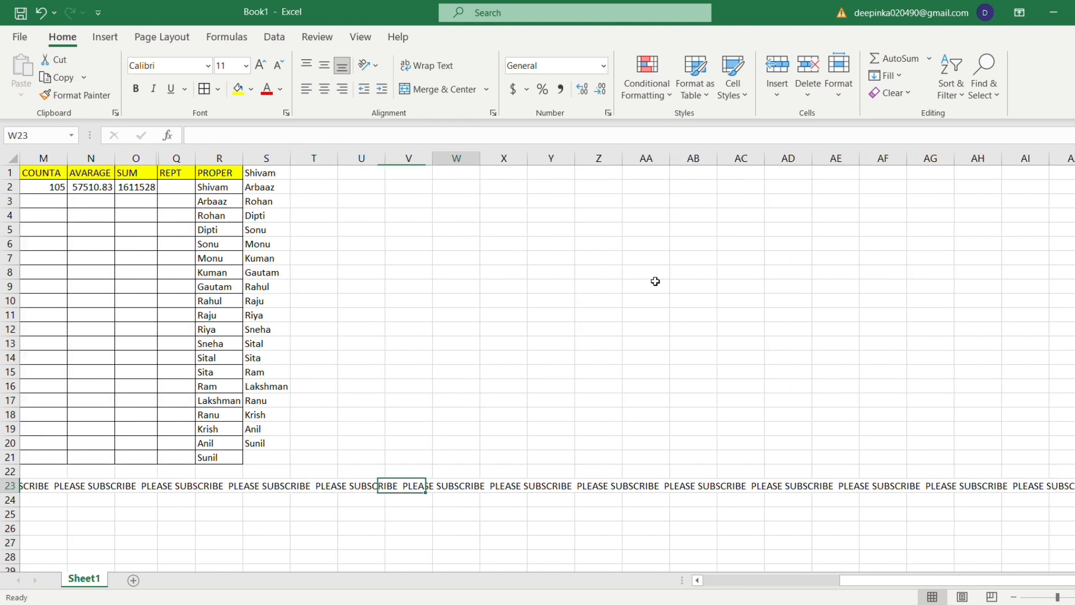
{"action": "key", "text": "Right"}
{"action": "key", "text": "Right"}
{"action": "key", "text": "Right"}
{"action": "key", "text": "Right"}
{"action": "key", "text": "Right"}
{"action": "key", "text": "Right"}
{"action": "key", "text": "Right"}
{"action": "key", "text": "Right"}
{"action": "key", "text": "Right"}
{"action": "key", "text": "Right"}
{"action": "key", "text": "Right"}
{"action": "key", "text": "Right"}
{"action": "key", "text": "Right"}
{"action": "key", "text": "Right"}
{"action": "key", "text": "Right"}
{"action": "key", "text": "Right"}
{"action": "key", "text": "Right"}
{"action": "key", "text": "Right"}
{"action": "key", "text": "Right"}
{"action": "key", "text": "Right"}
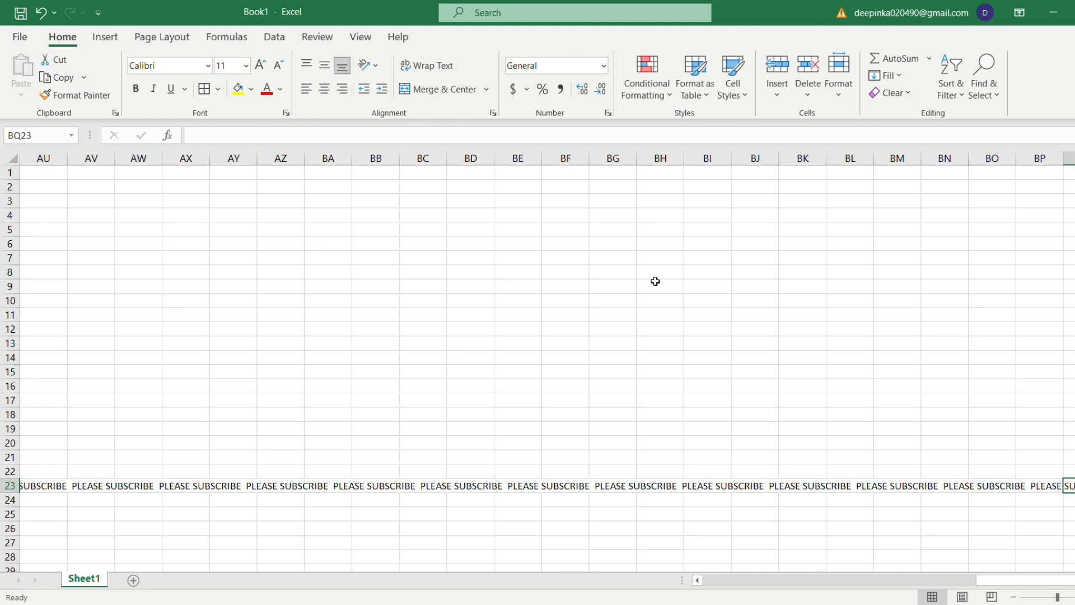
{"action": "left_click", "coordinate": [549, 487]}
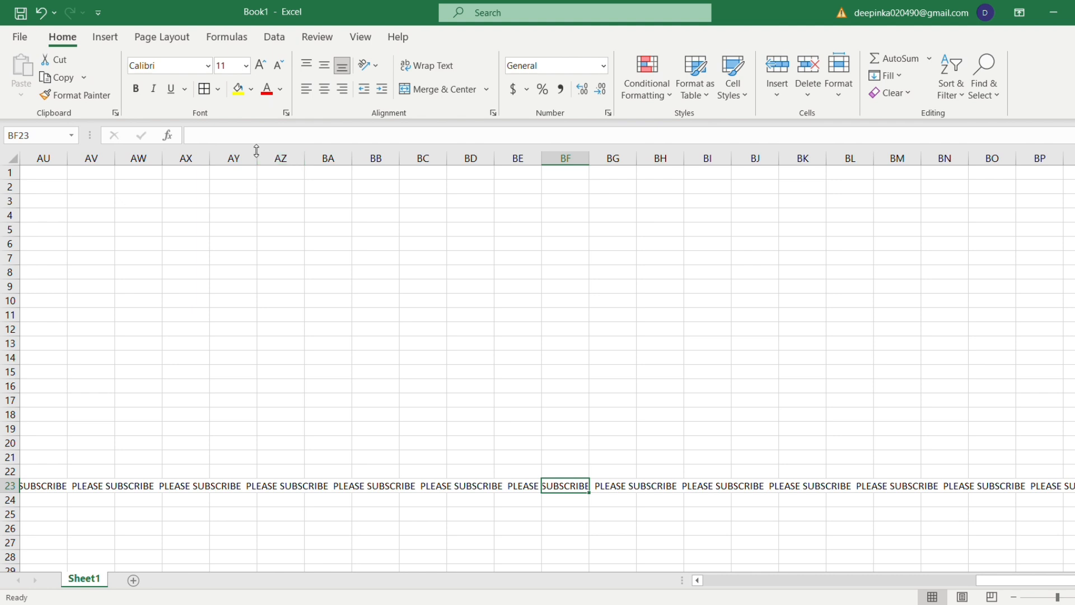
{"action": "left_click", "coordinate": [280, 91]}
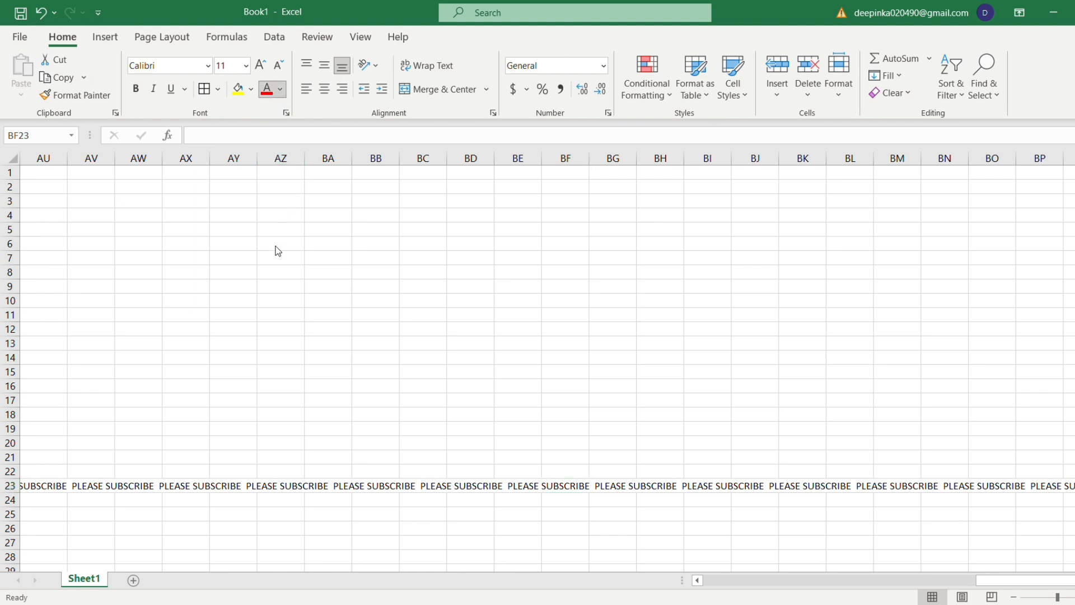
Step: Write the closing text THANKS FOR WATCHING in cell BC10
{"action": "left_click", "coordinate": [421, 302]}
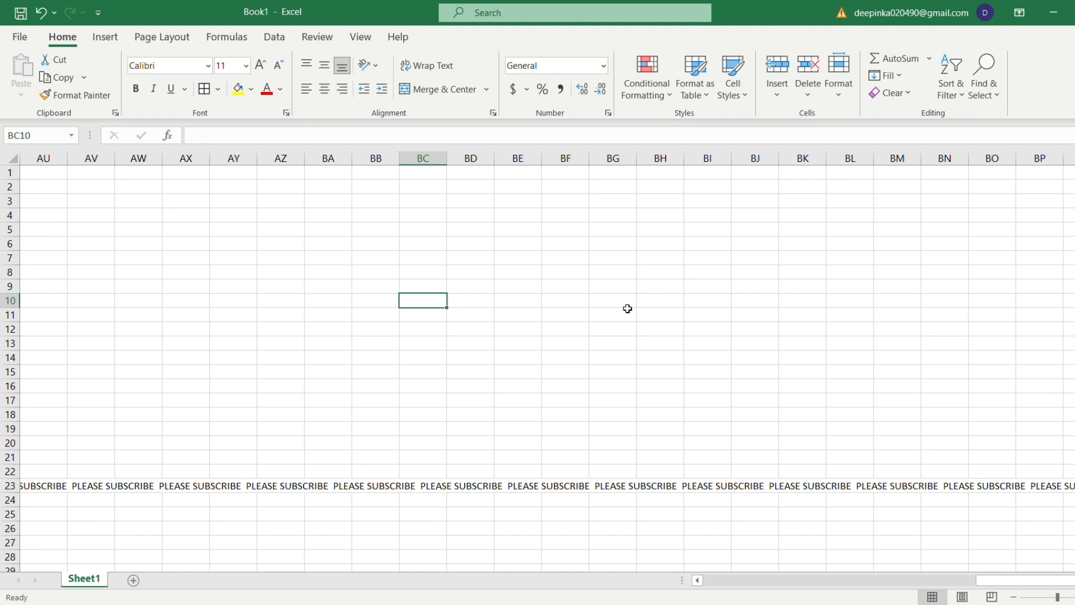
{"action": "type", "text": "THANKS FO"}
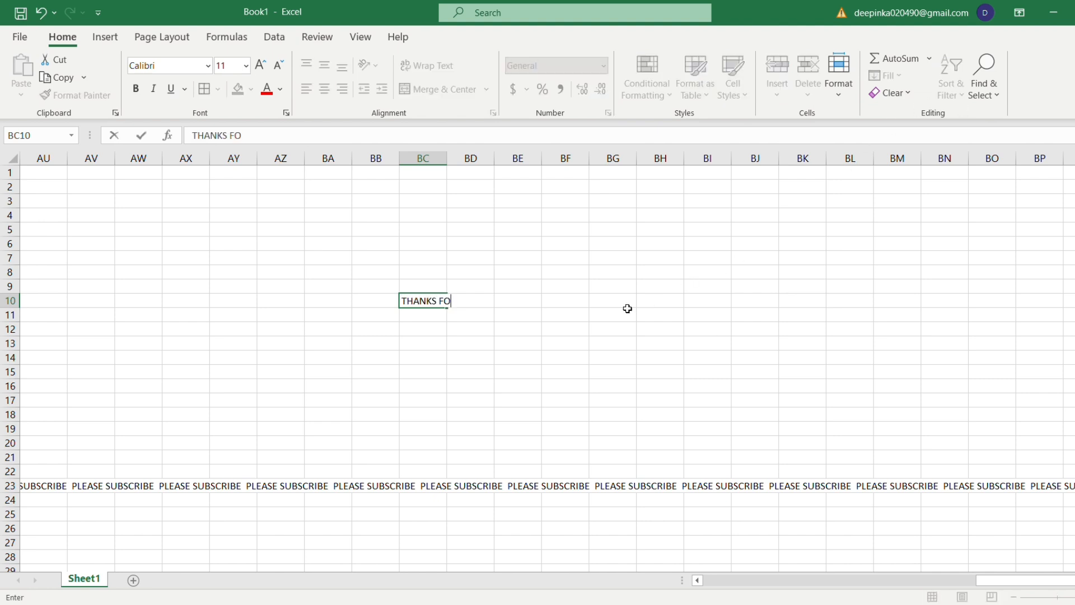
{"action": "type", "text": "R WAL"}
{"action": "type", "text": "CHINGF"}
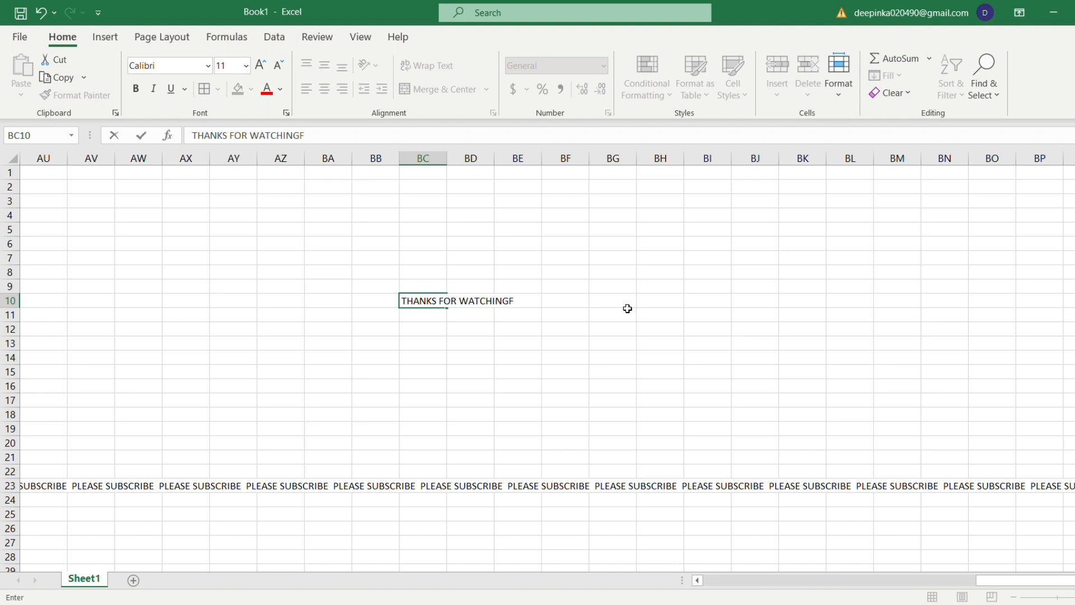